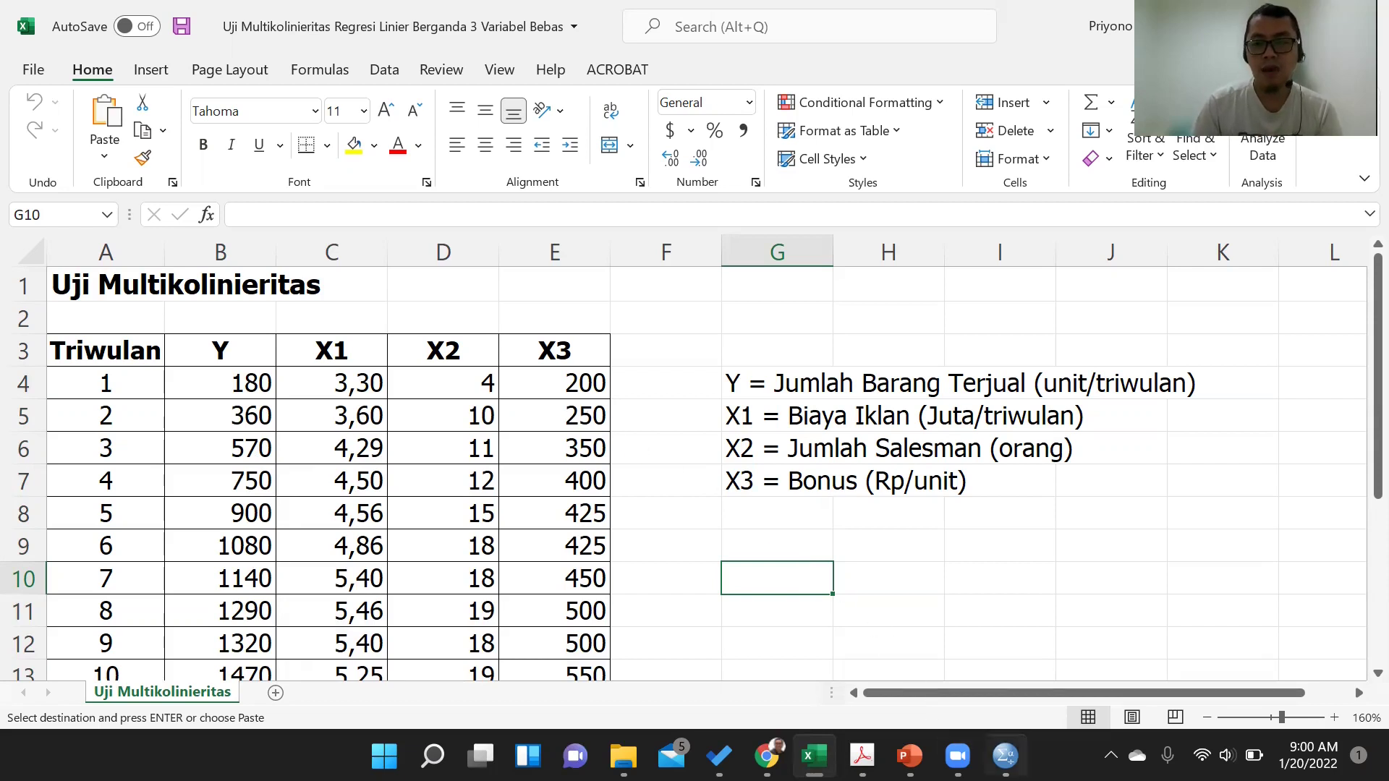
Switch to SPSS Statistics and look over the empty dataset's Variable View and Data View
click(1005, 756)
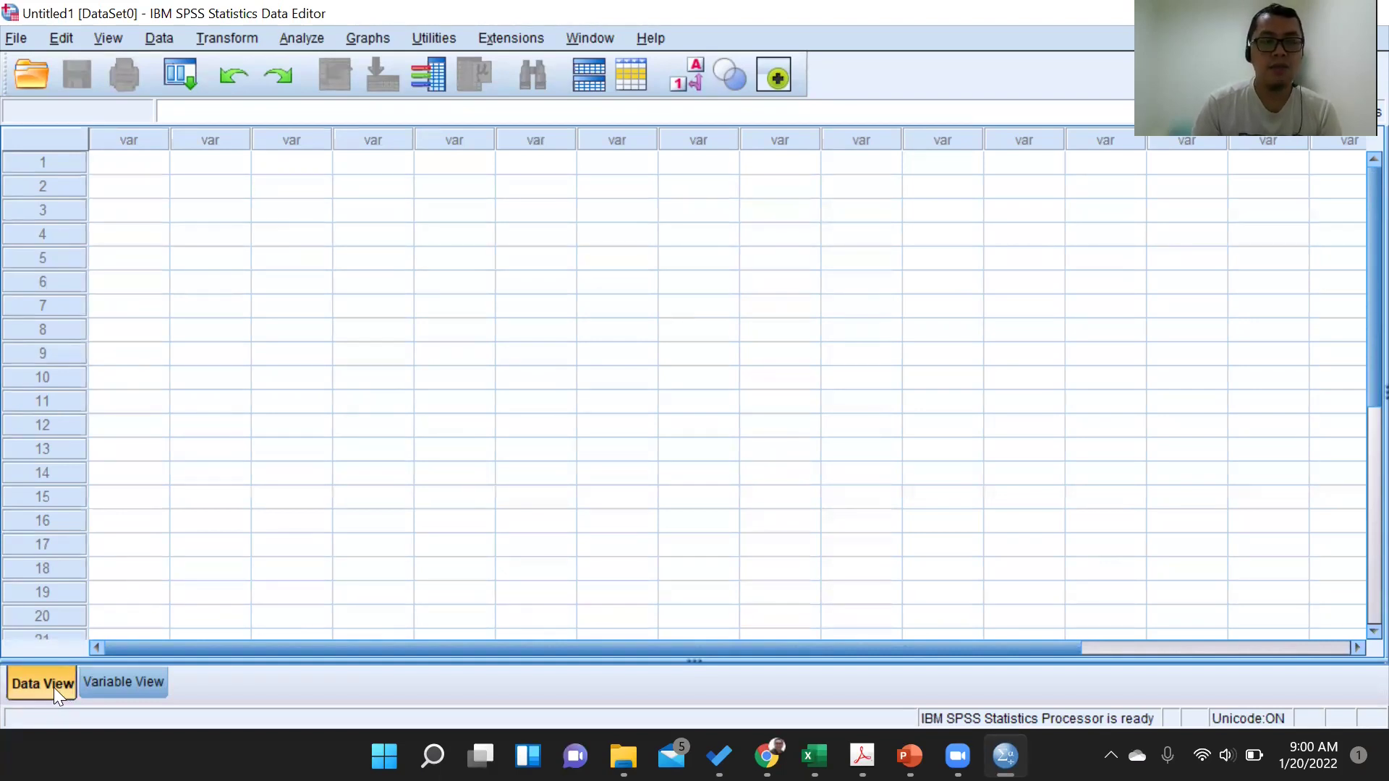
click(133, 683)
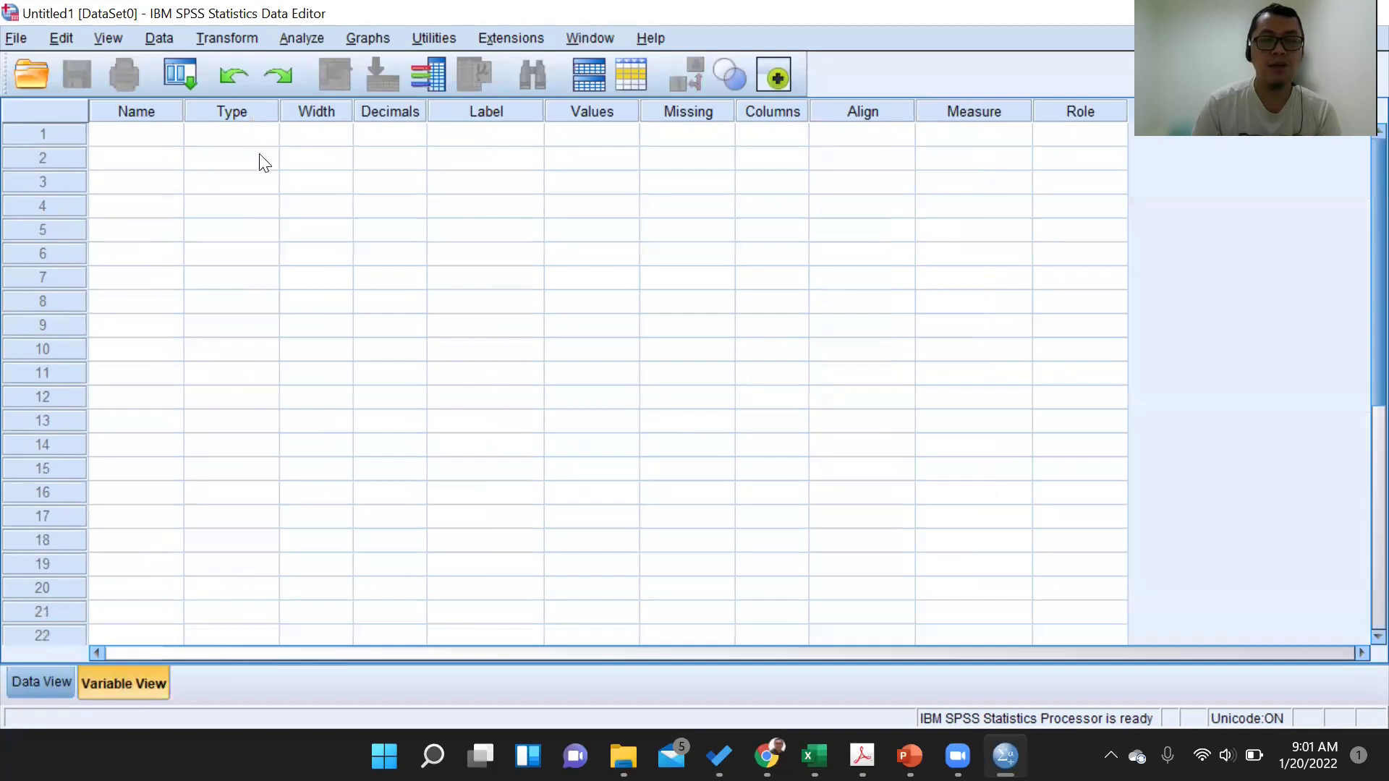
click(36, 685)
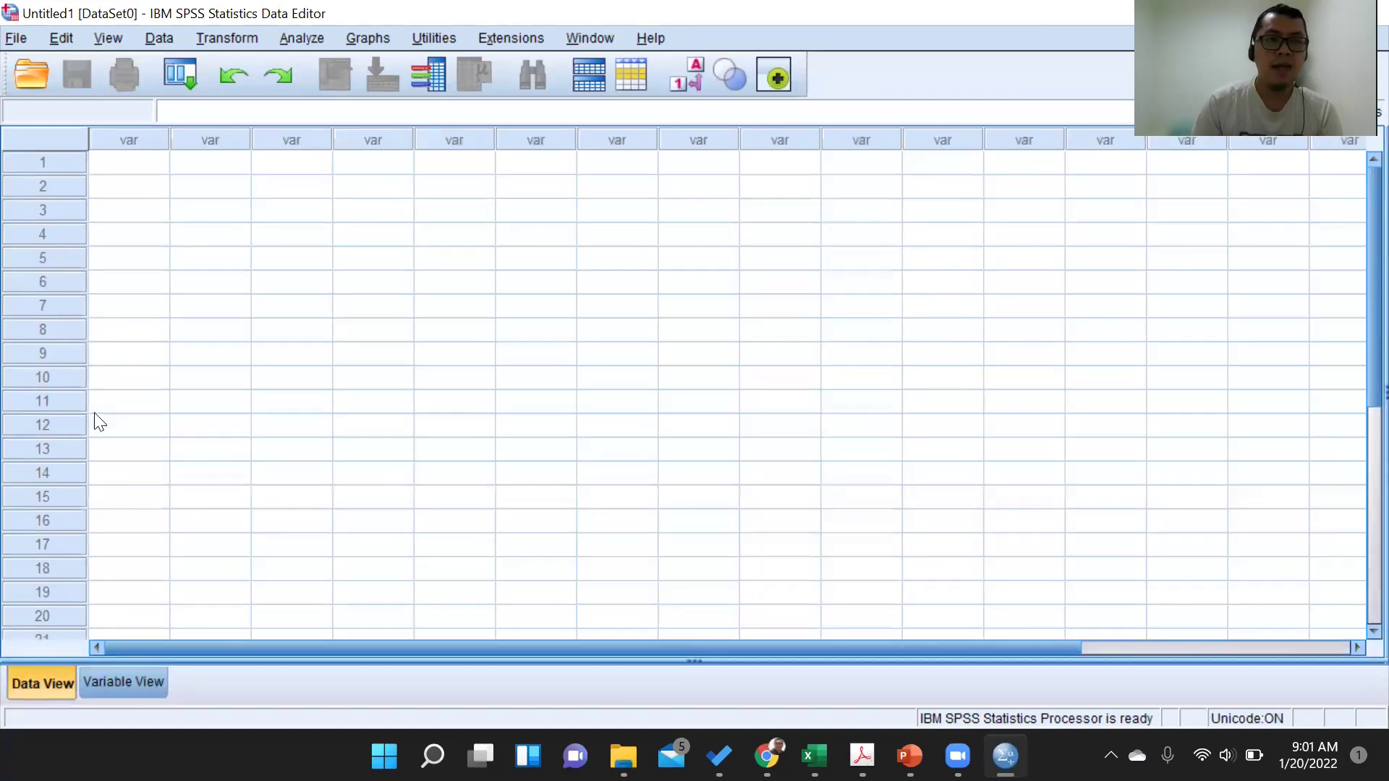
click(137, 168)
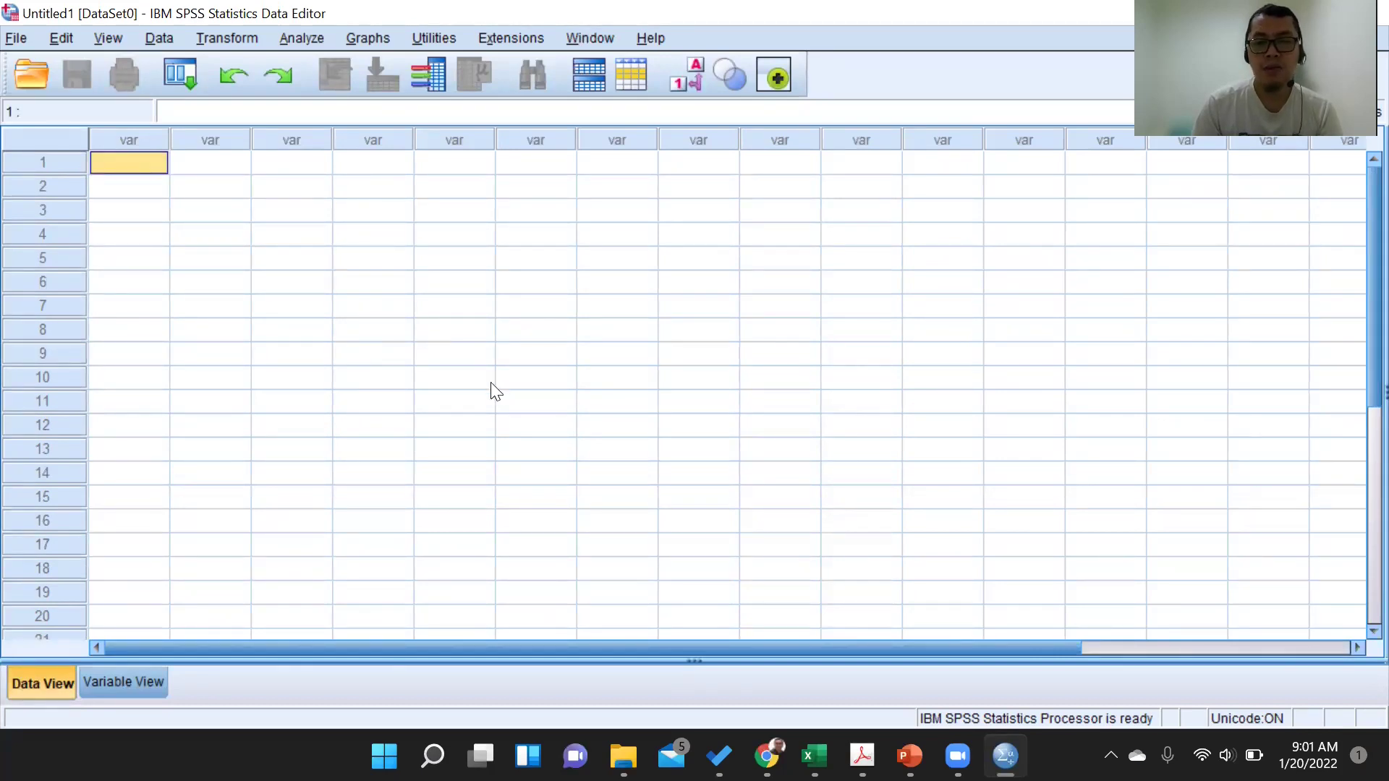
Switch to the Excel workbook and copy all the Y, X1, X2 and X3 data values without their headers
mouse_move(813, 756)
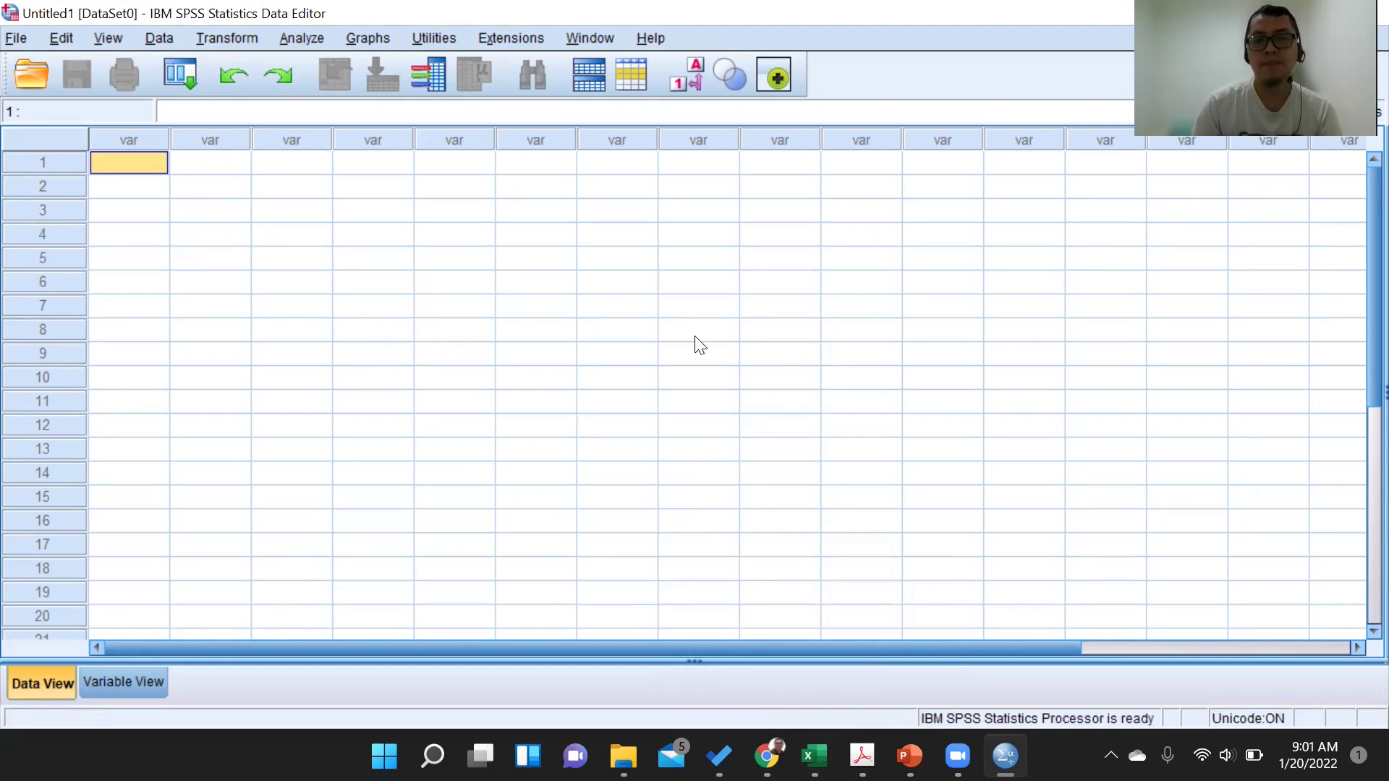
click(814, 651)
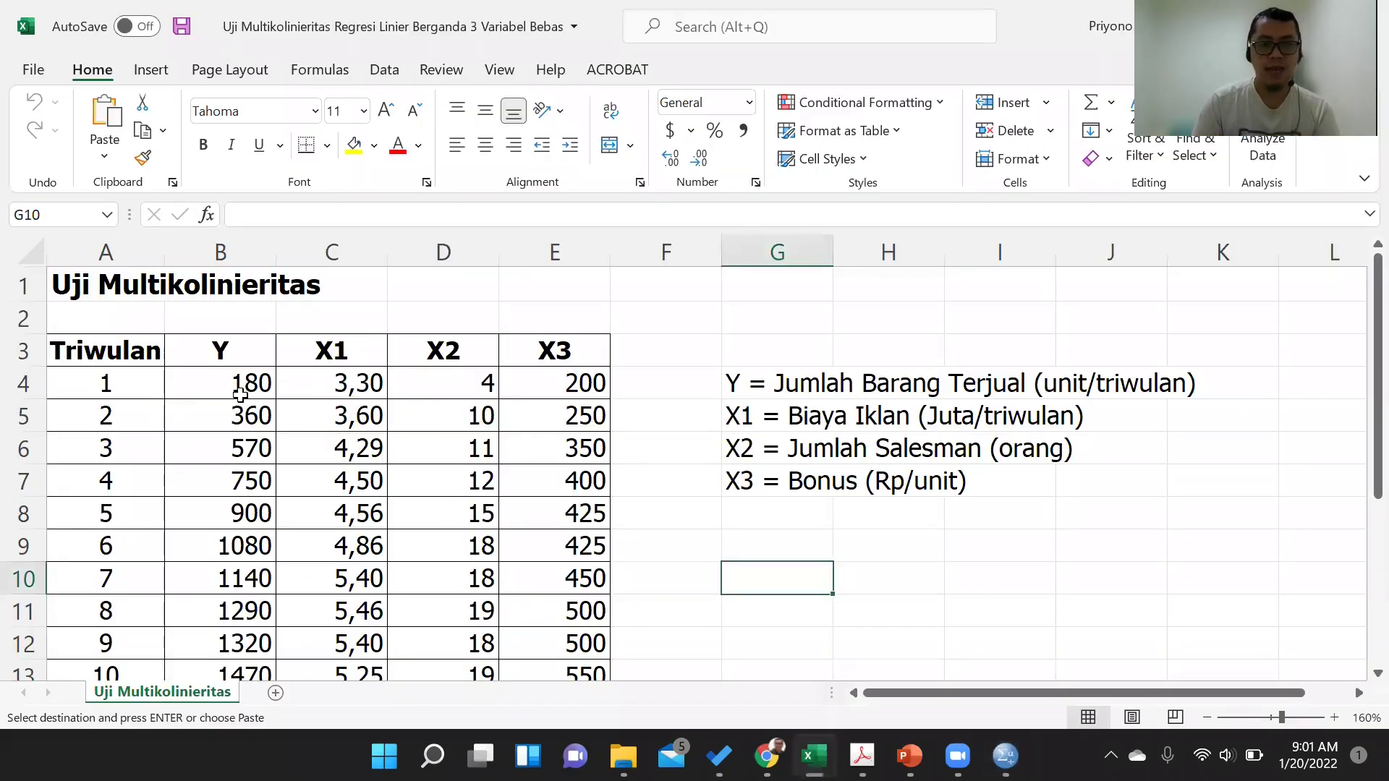
drag(238, 384, 521, 590)
scroll(340, 470, up, 3)
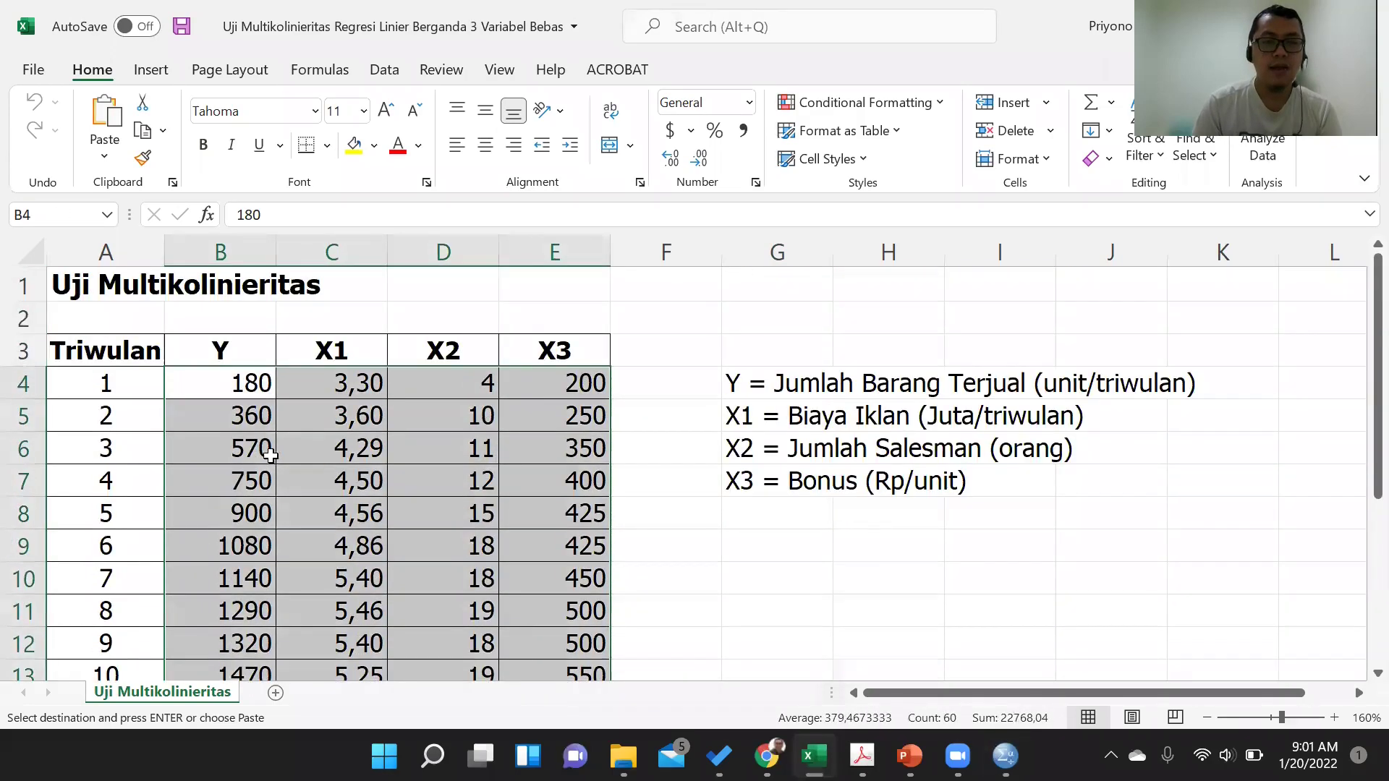
right_click(245, 383)
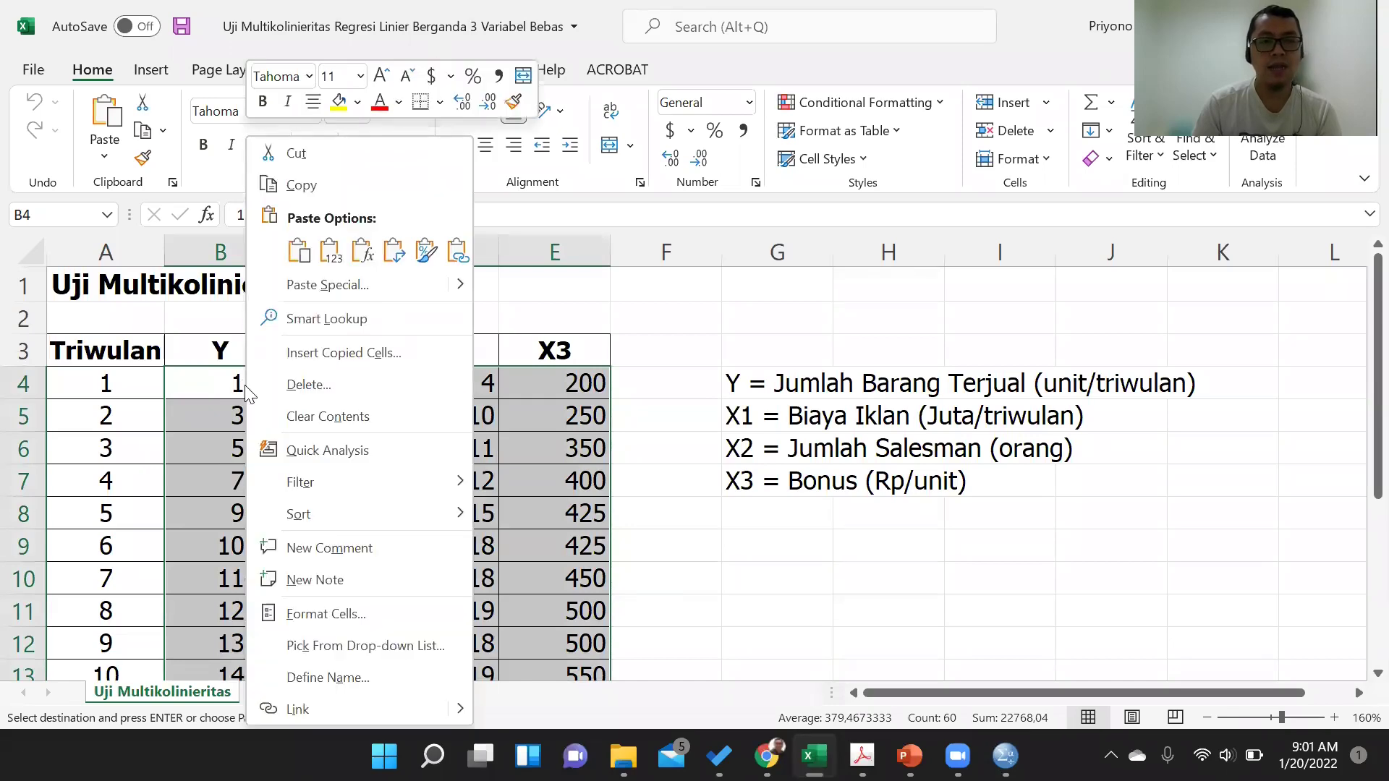
click(330, 187)
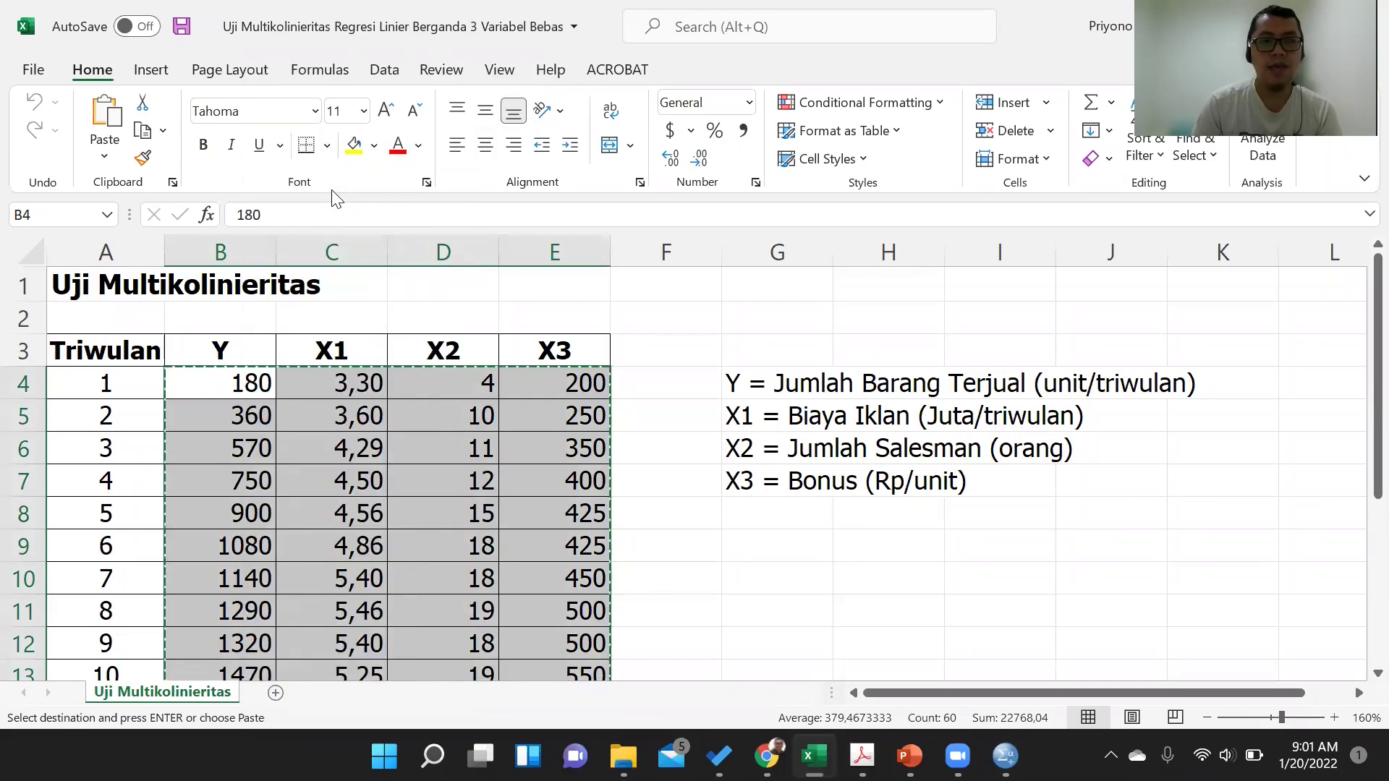
Switch to SPSS Statistics and paste the copied values into Data View, starting at row 1 of the first column
click(1006, 756)
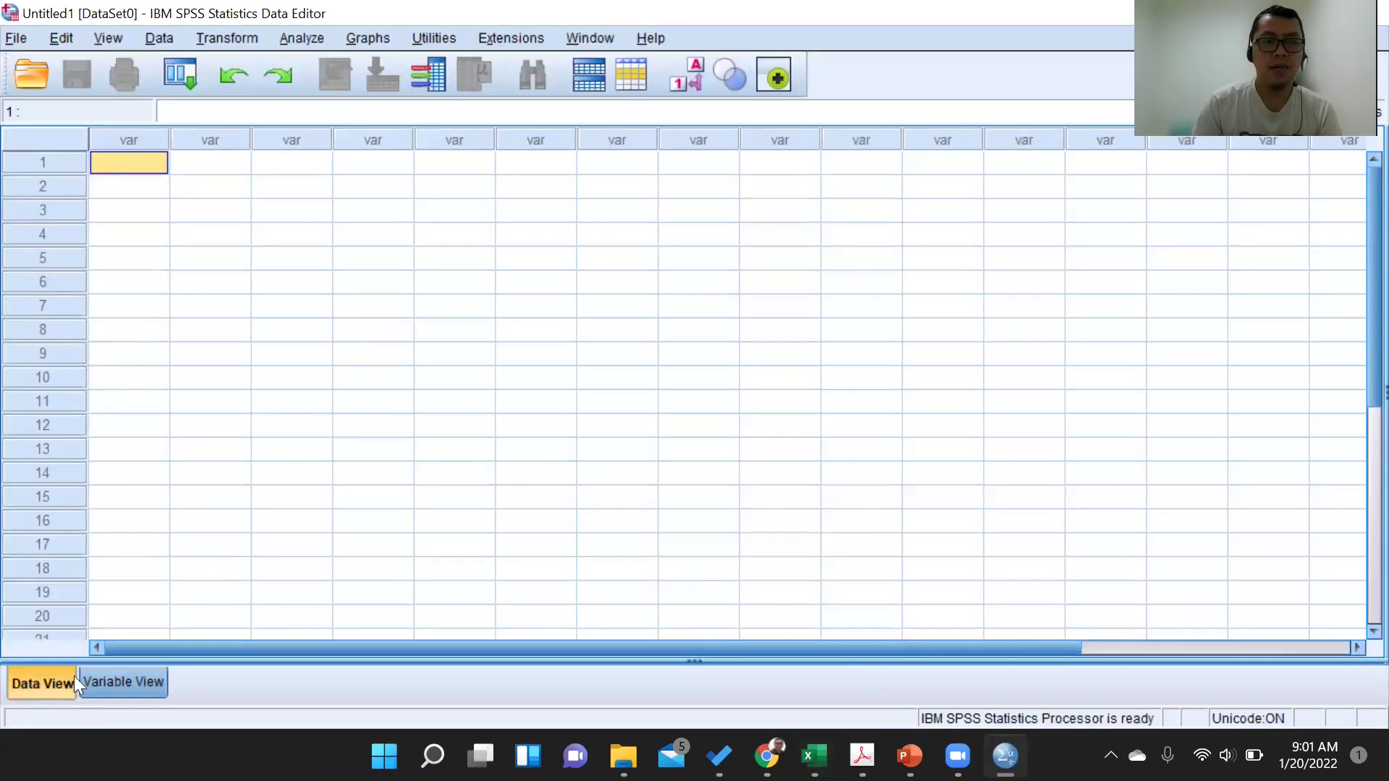
right_click(132, 160)
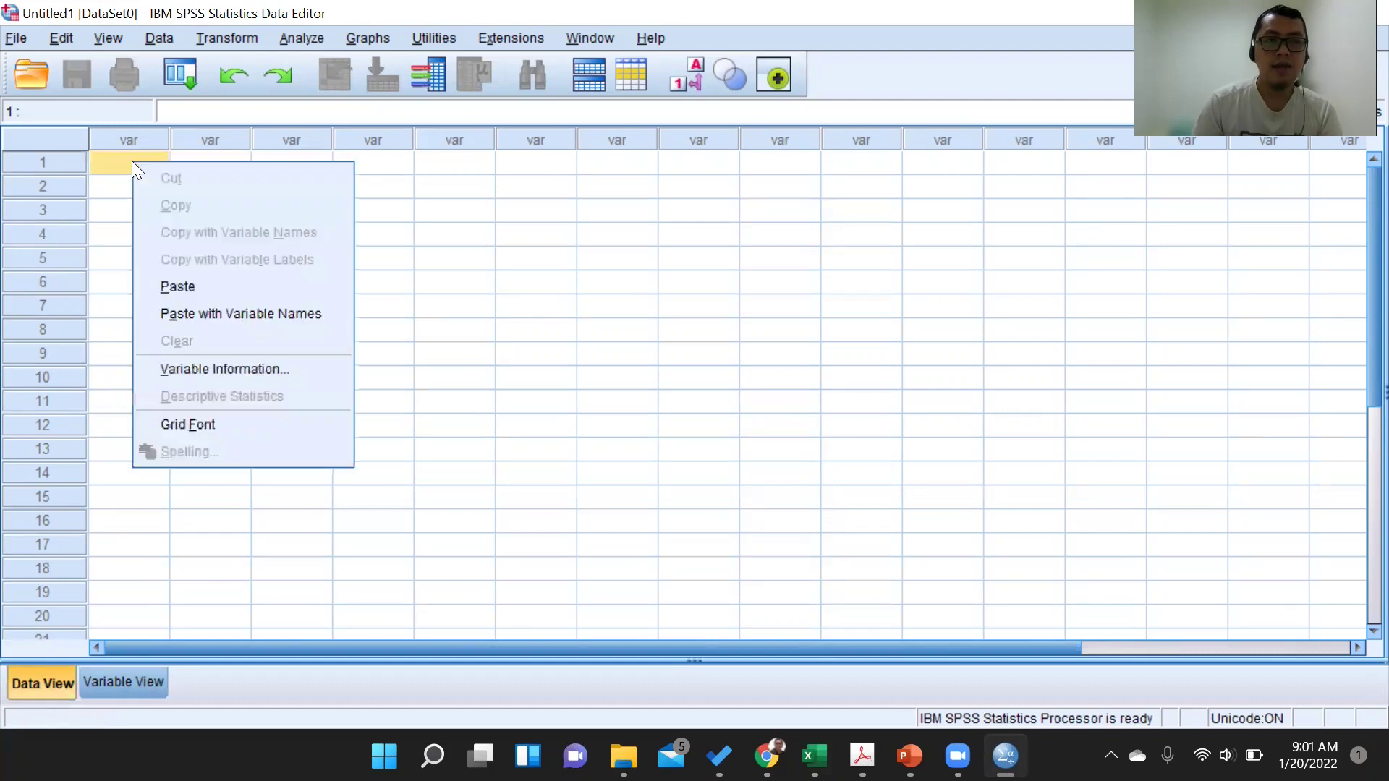
click(186, 287)
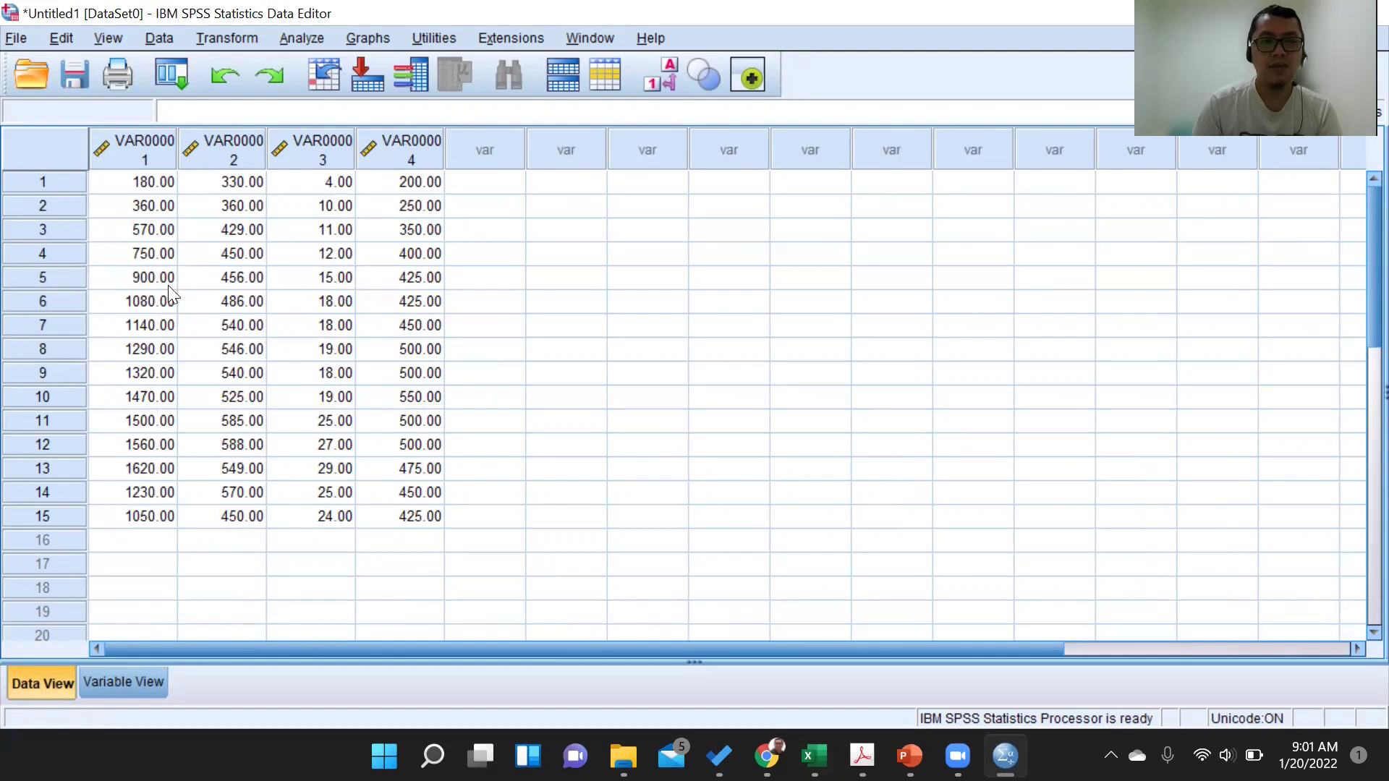
Rename the first two variables as Y and X1 in Variable View
click(123, 683)
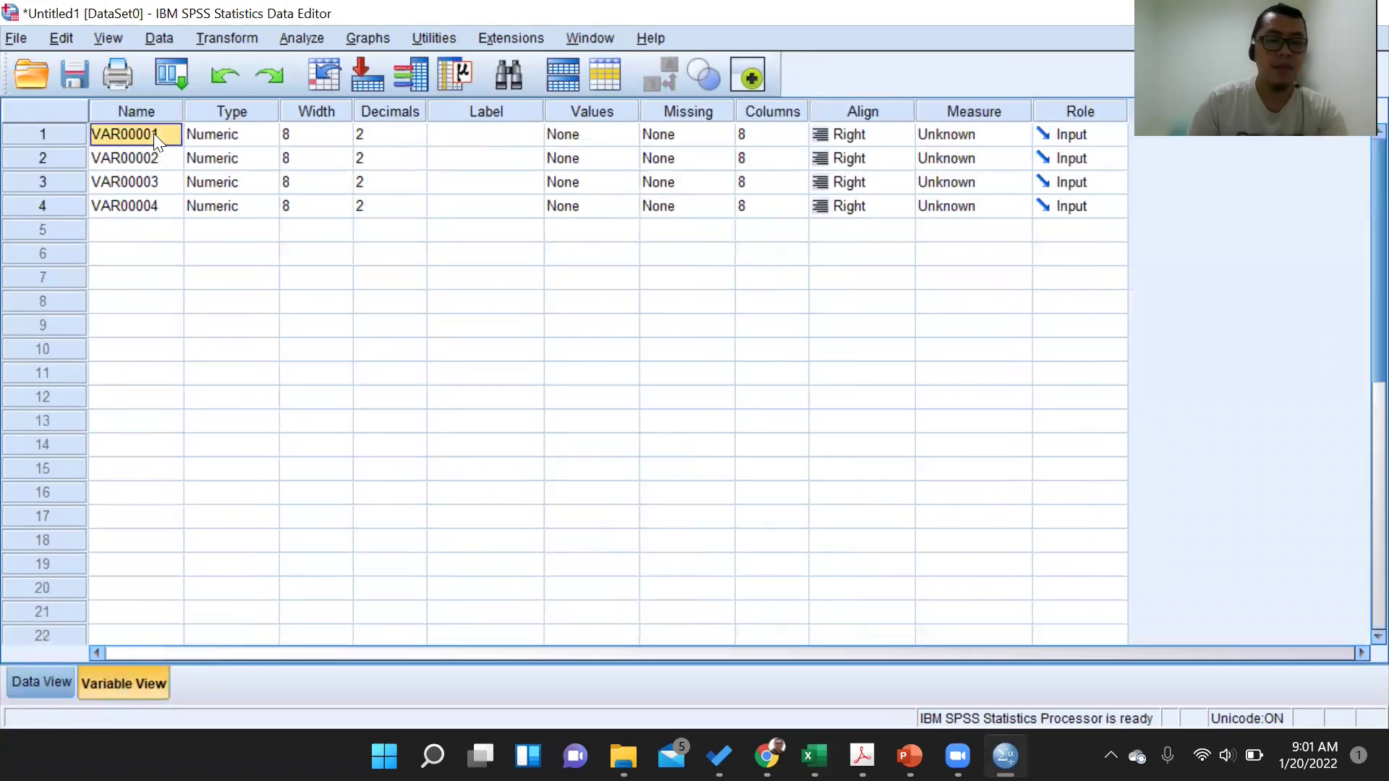
text(Y)
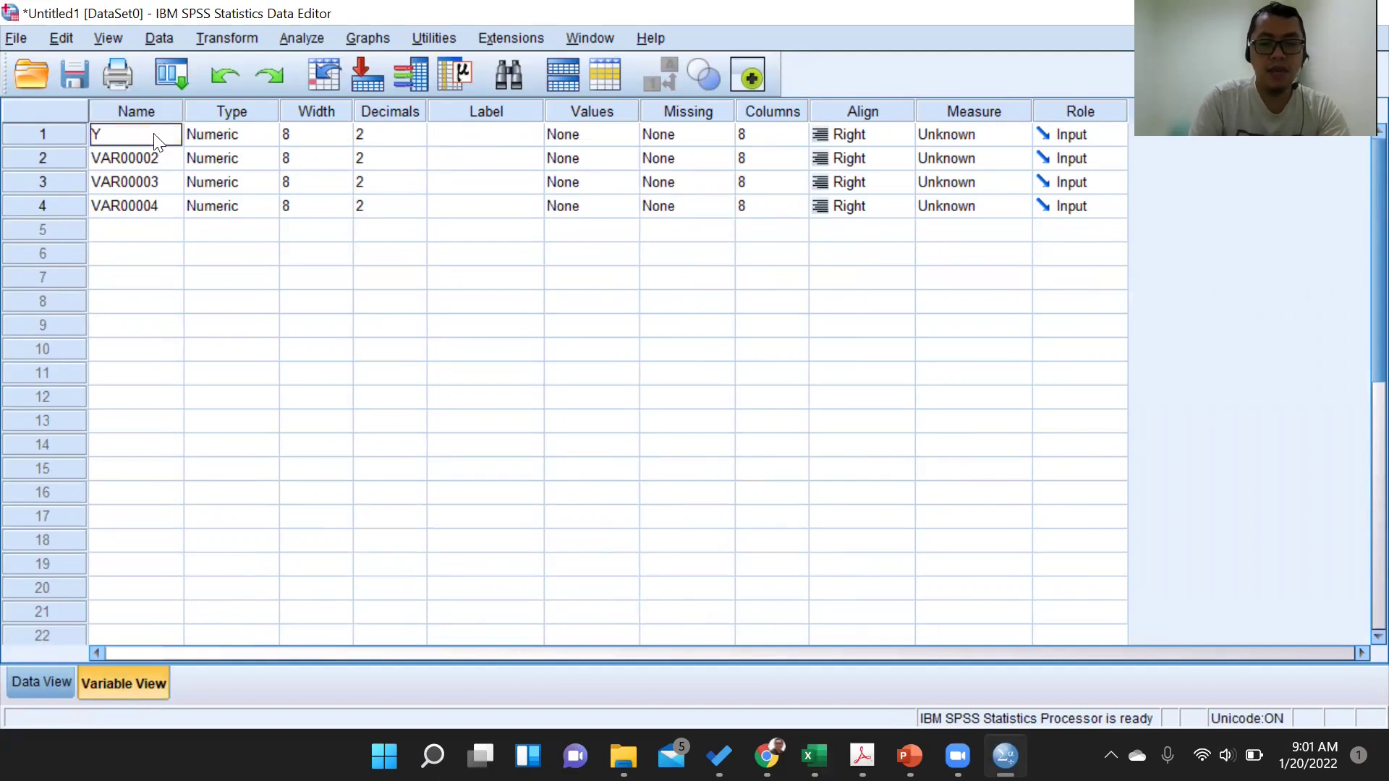
key(Return)
text(X1)
key(Return)
Rename the third variable as X2 and the fourth as X3
text(2)
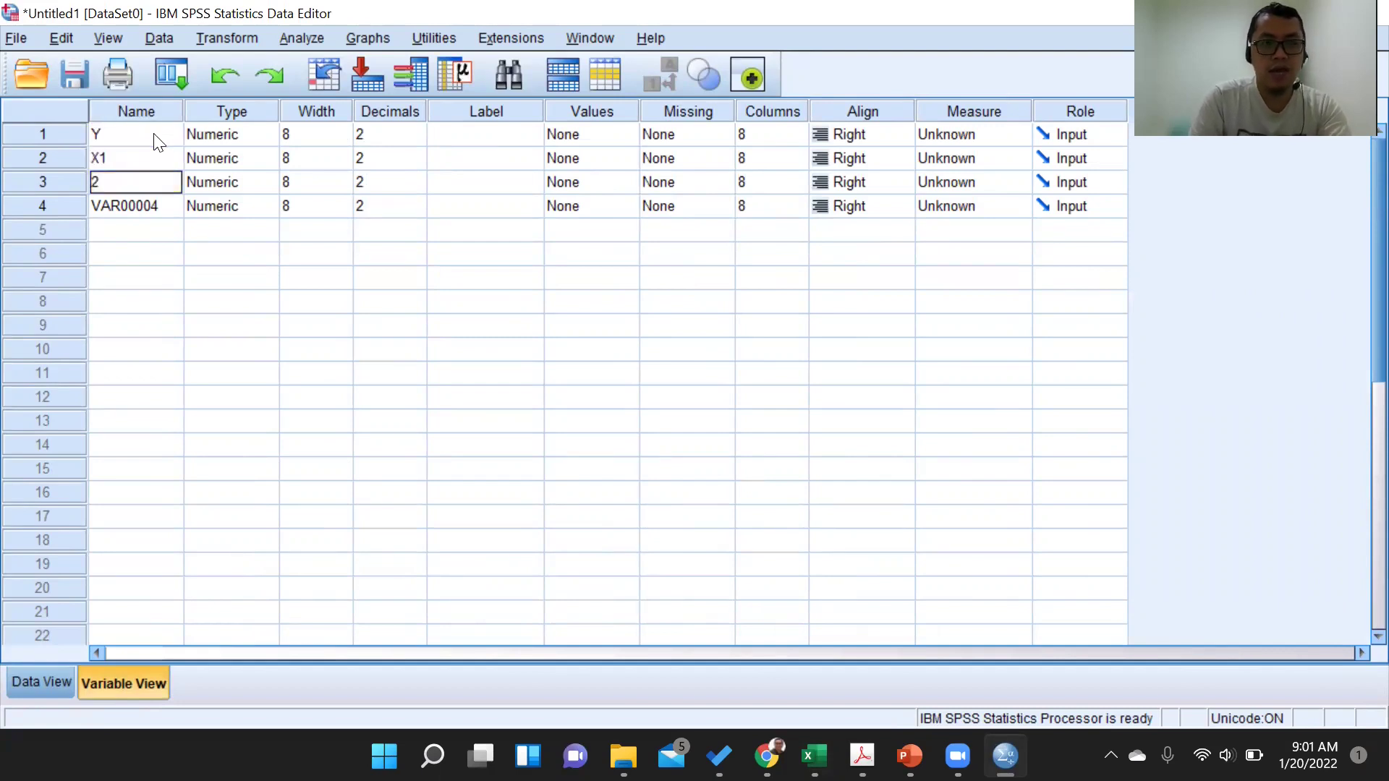
key(Return)
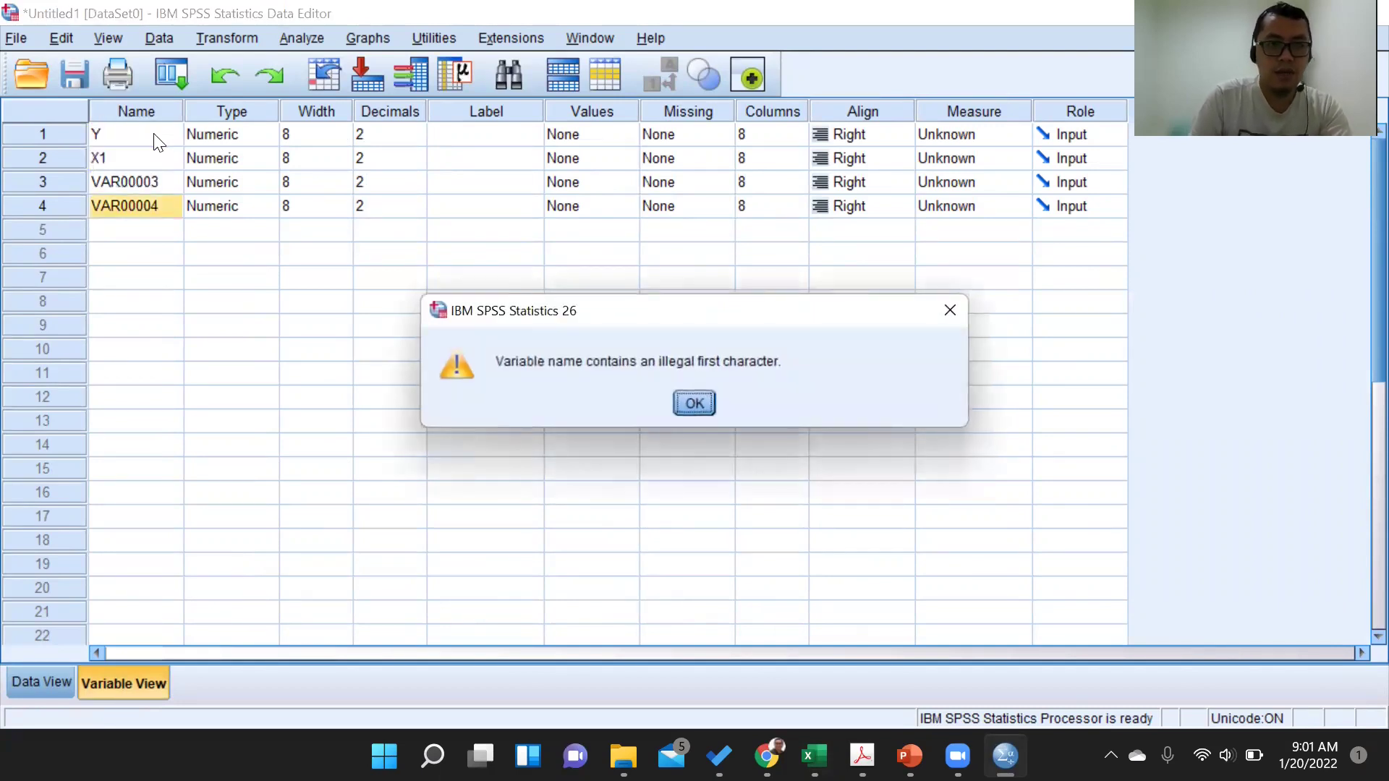
click(950, 309)
click(105, 185)
text(X2)
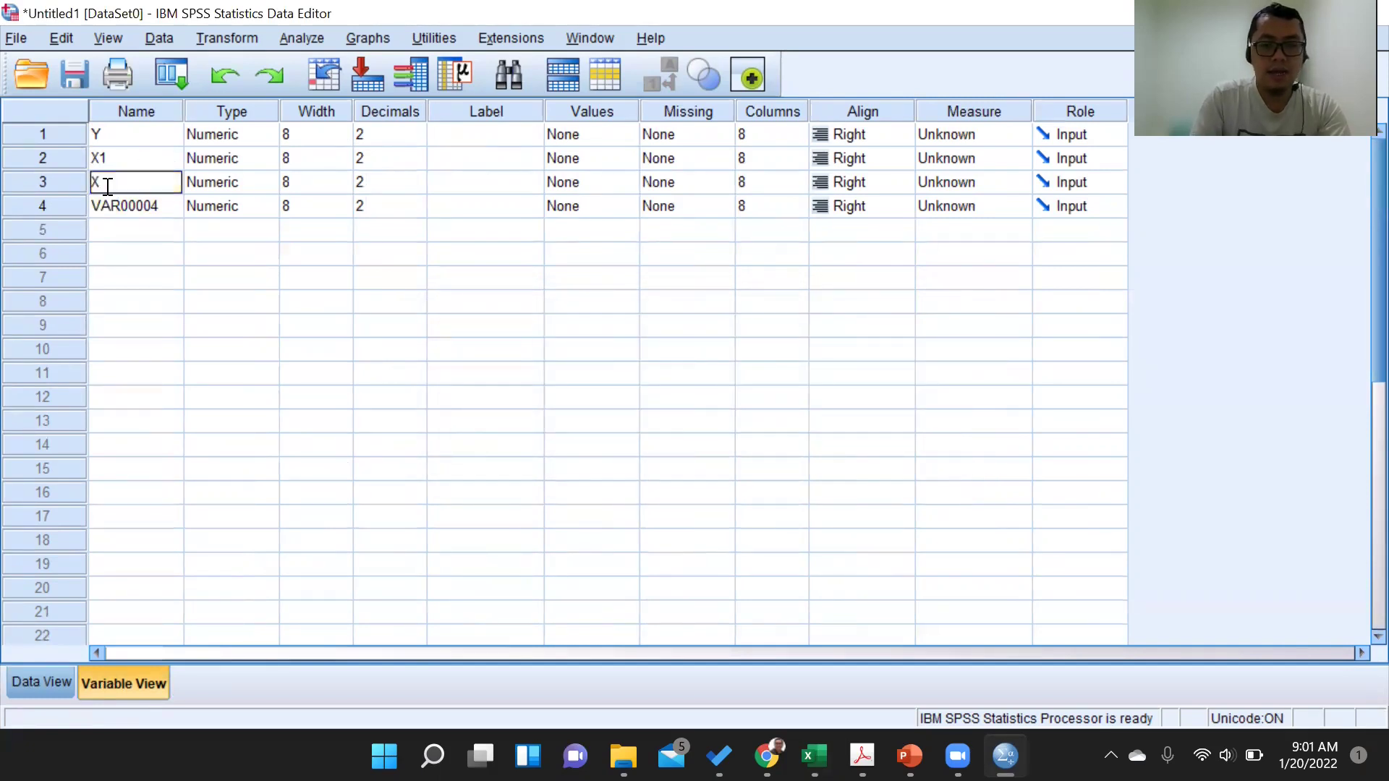
key(Return)
text(X3)
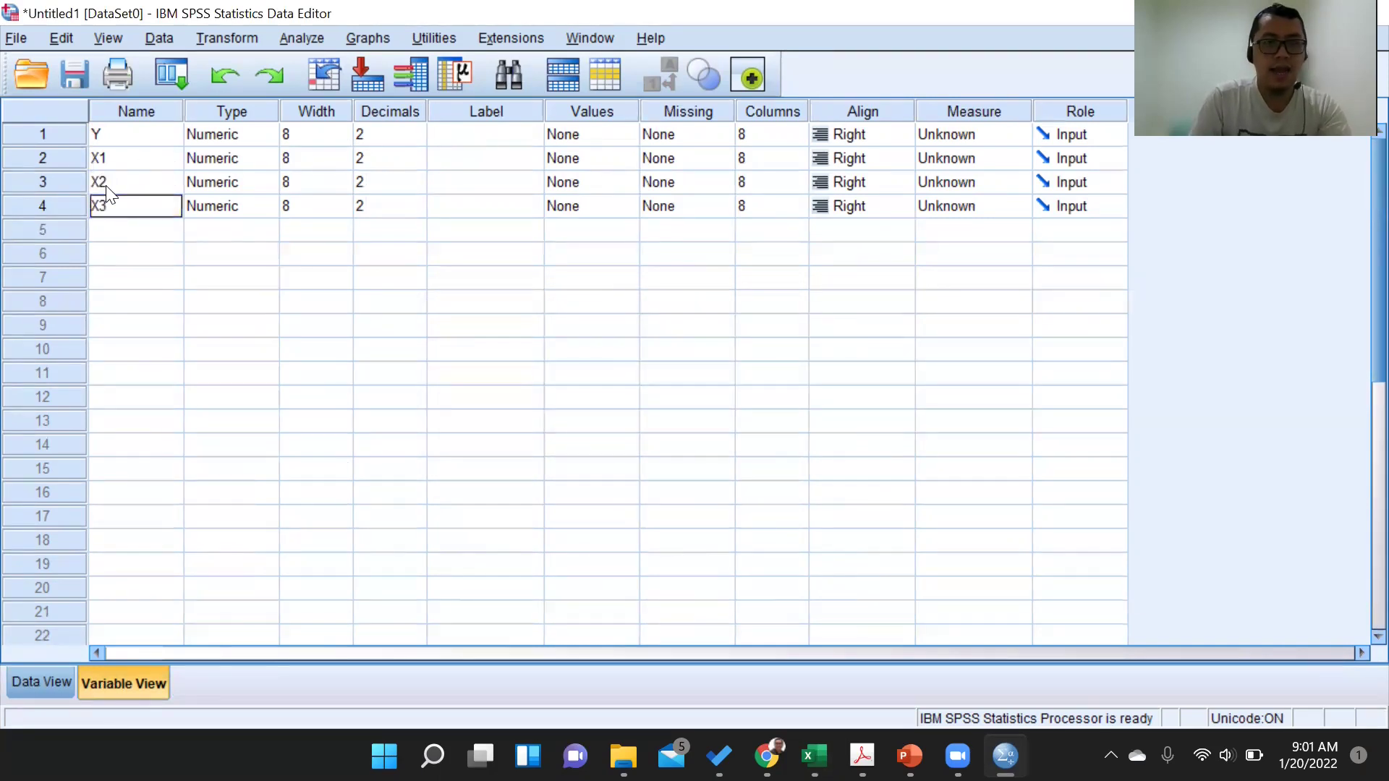
click(273, 253)
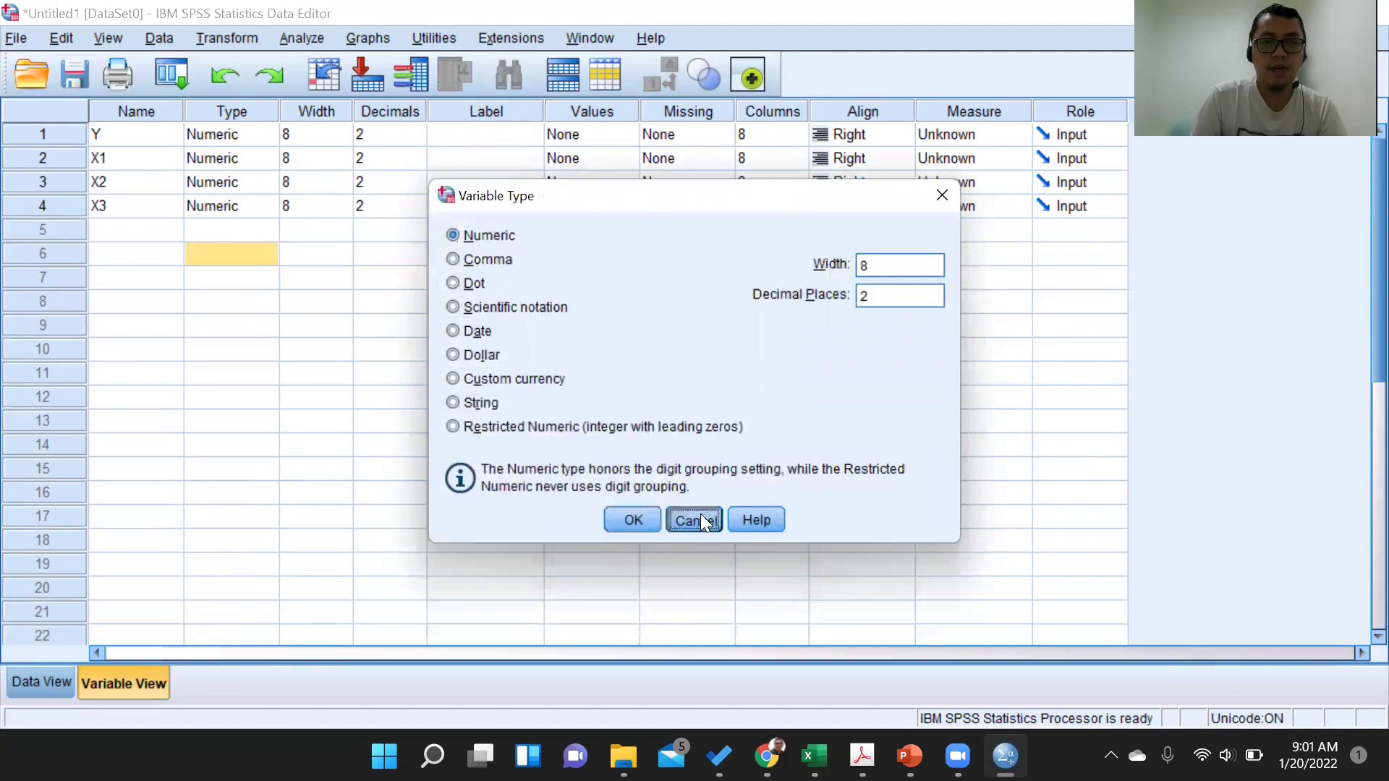
click(696, 519)
Label variable Y as "Jumlah Barang Terjual" in a widened Label column, and set its decimals to 0
click(513, 138)
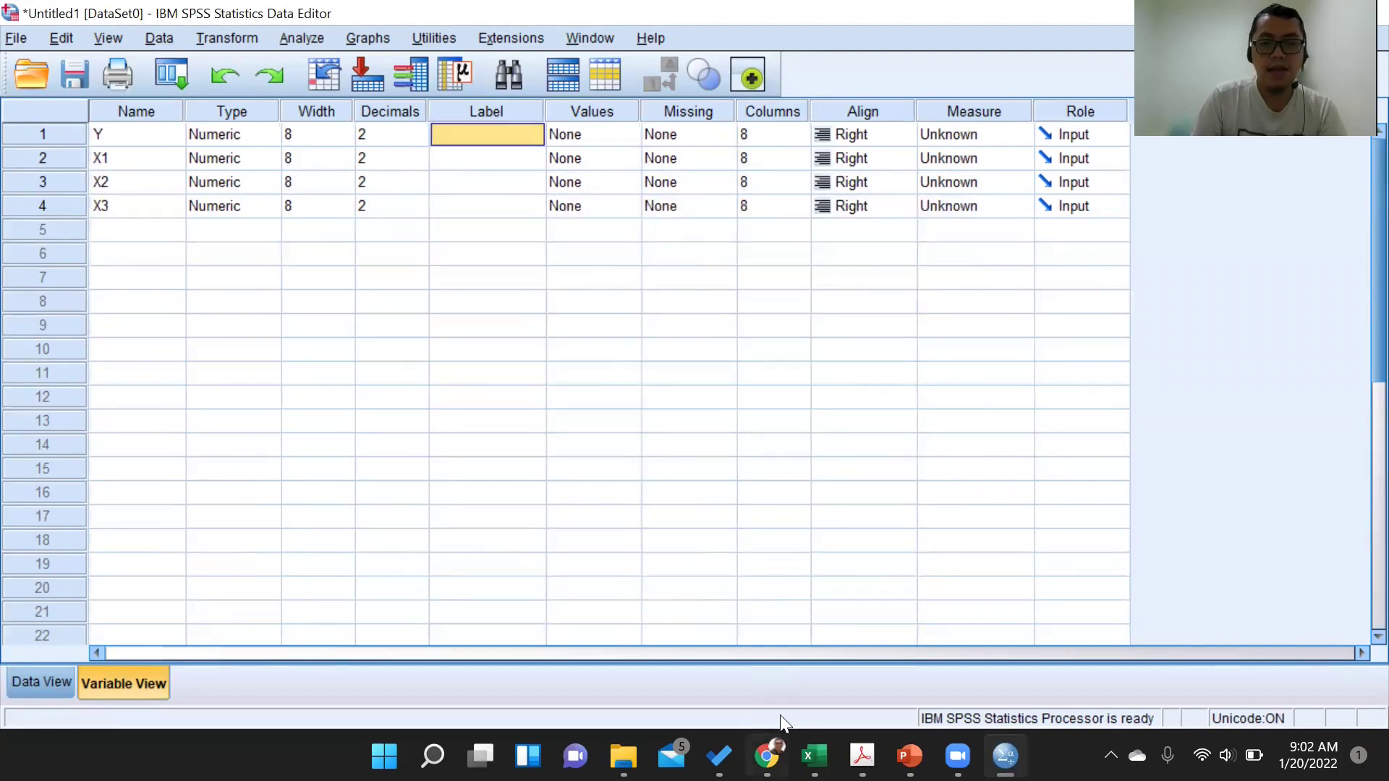
drag(544, 112, 658, 110)
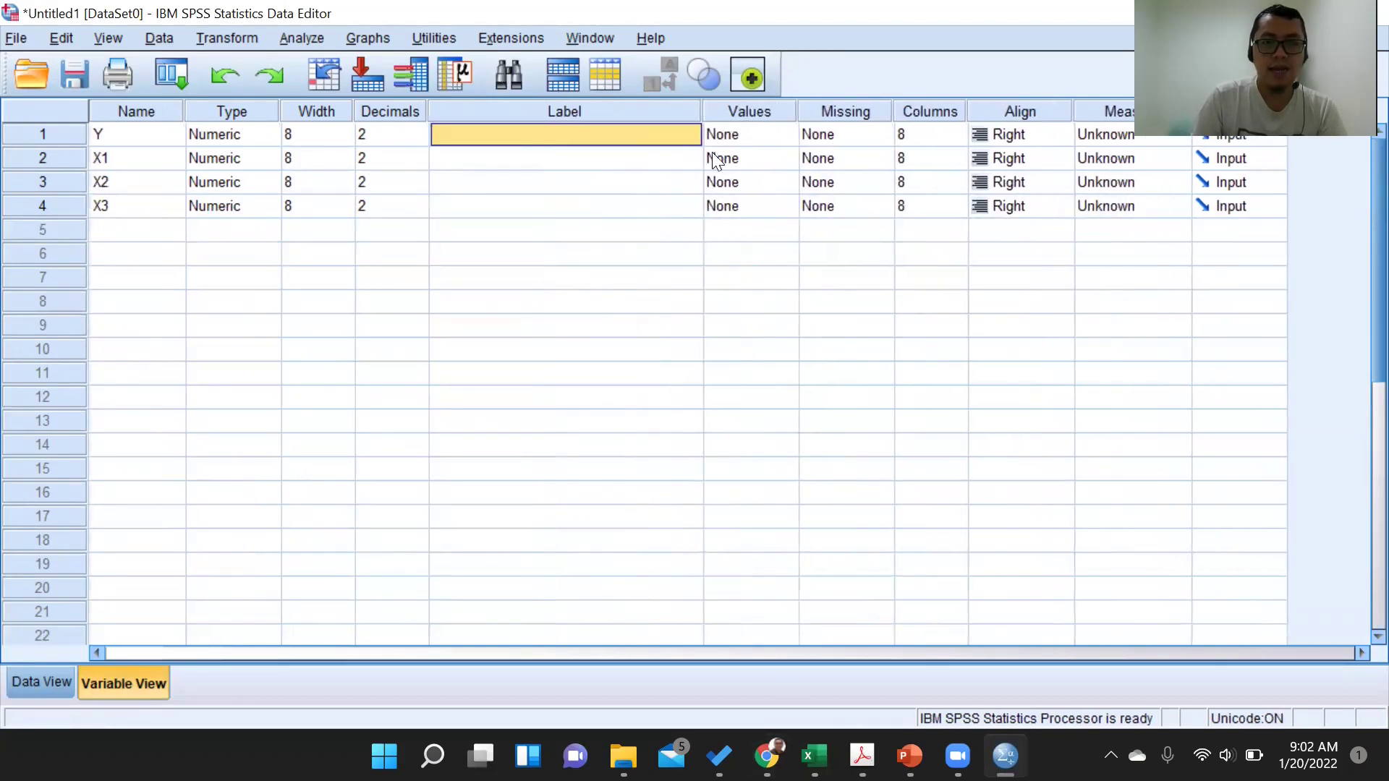
click(814, 756)
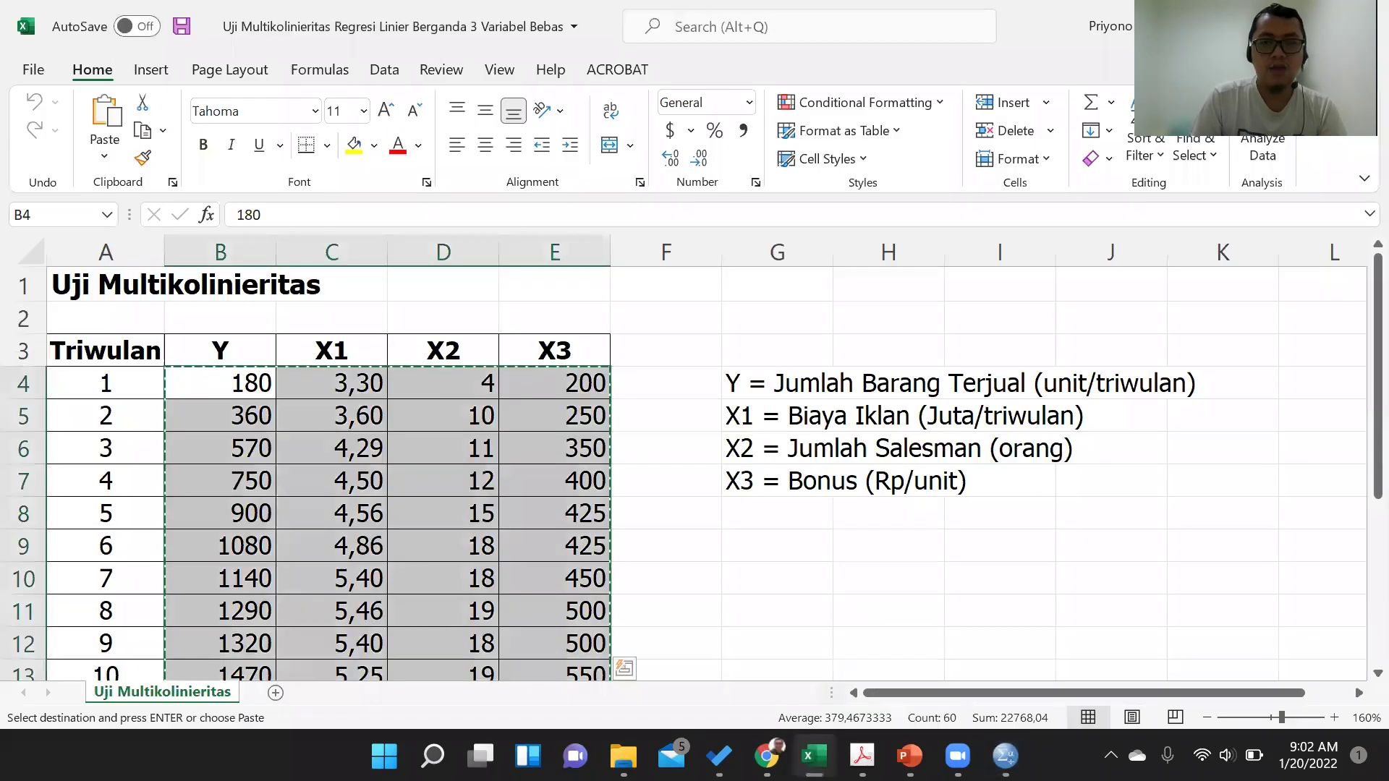
key(alt+Tab)
text(J)
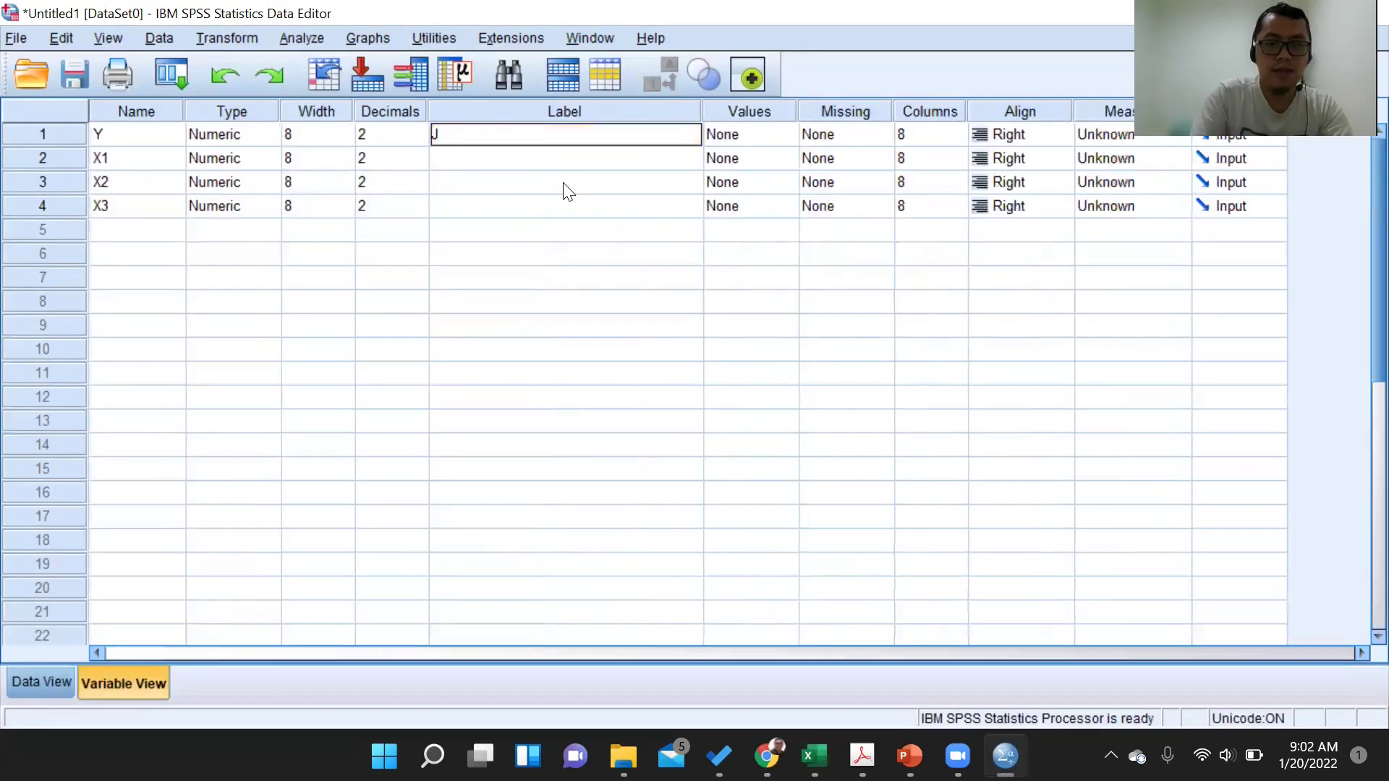
text(umlah Barang)
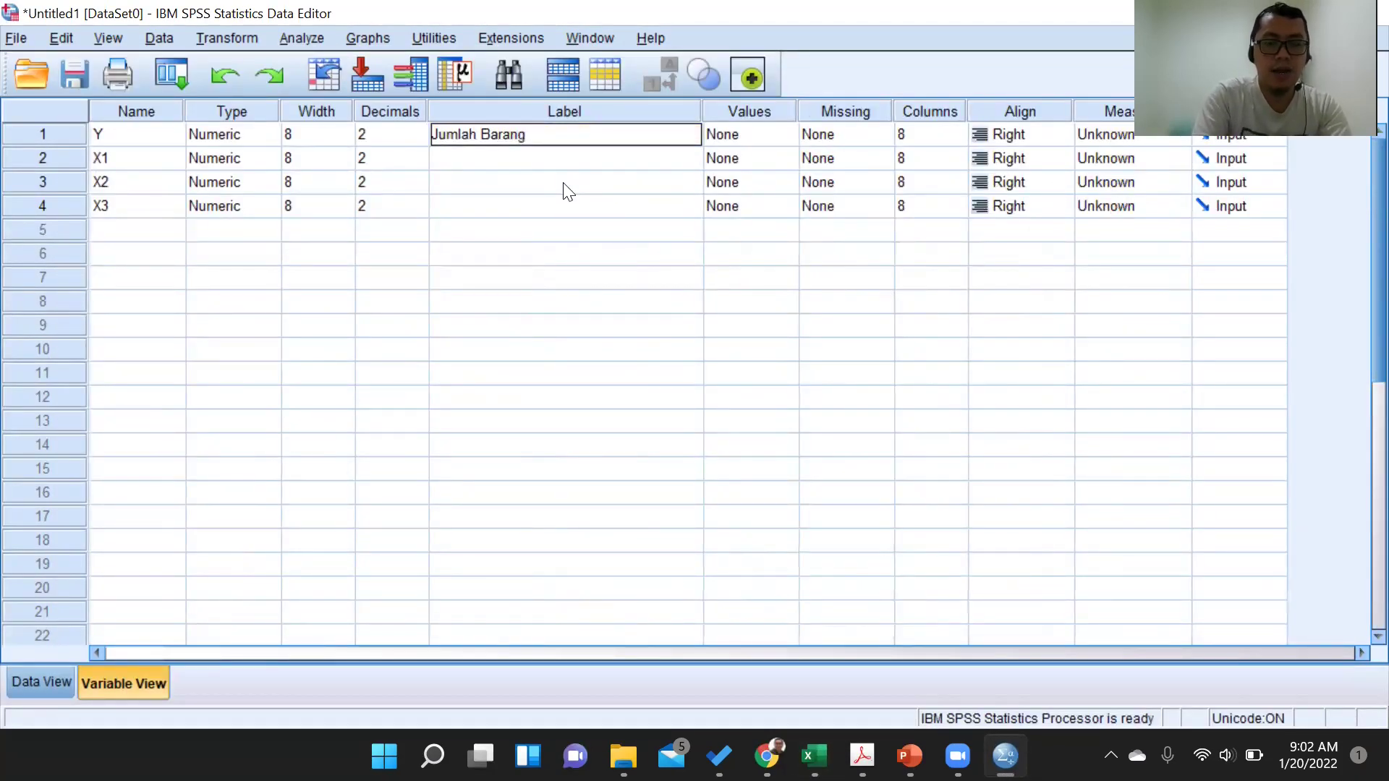
text( Terjual)
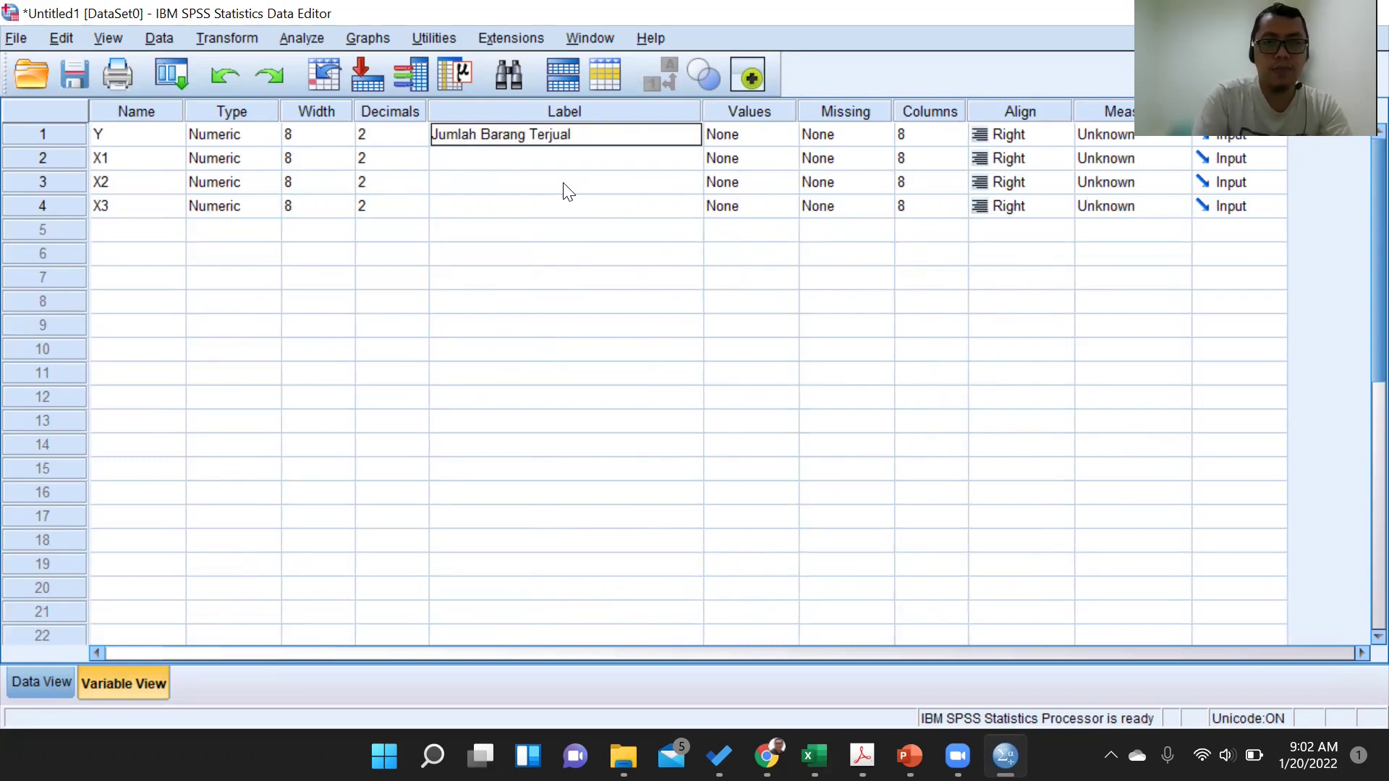
click(418, 140)
text(0)
Check the description of X1 in the Excel workbook and label variable X1 as "Biaya Iklan" in SPSS
click(490, 158)
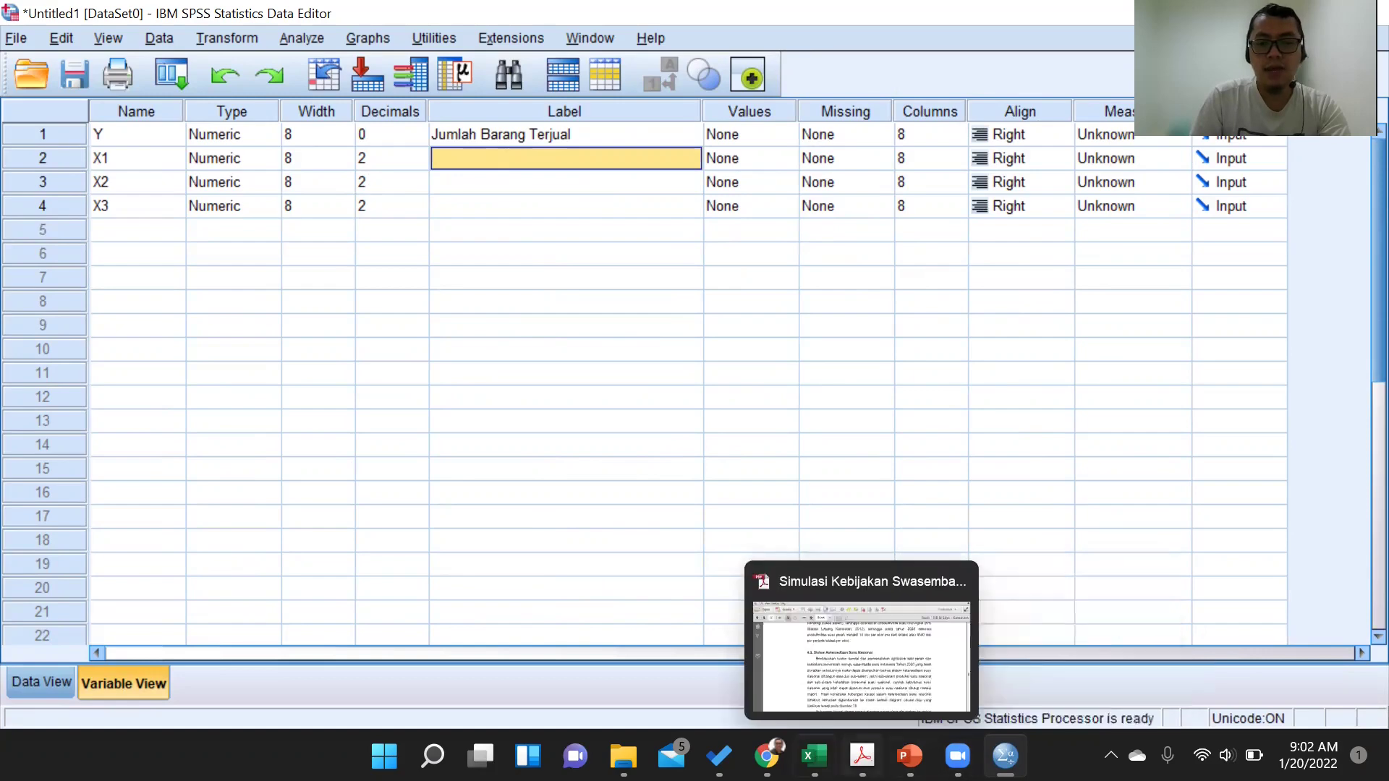
click(814, 756)
key(super+Up)
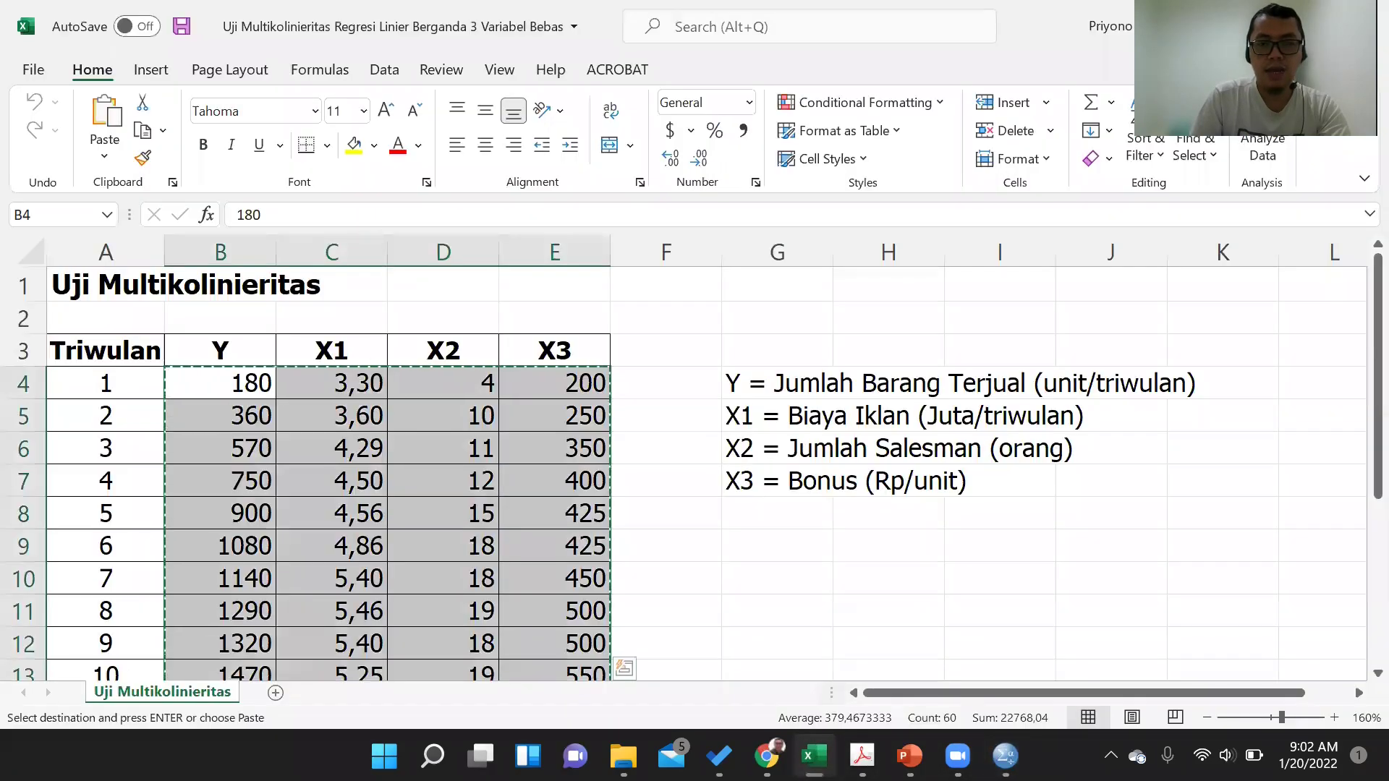
key(alt+Tab)
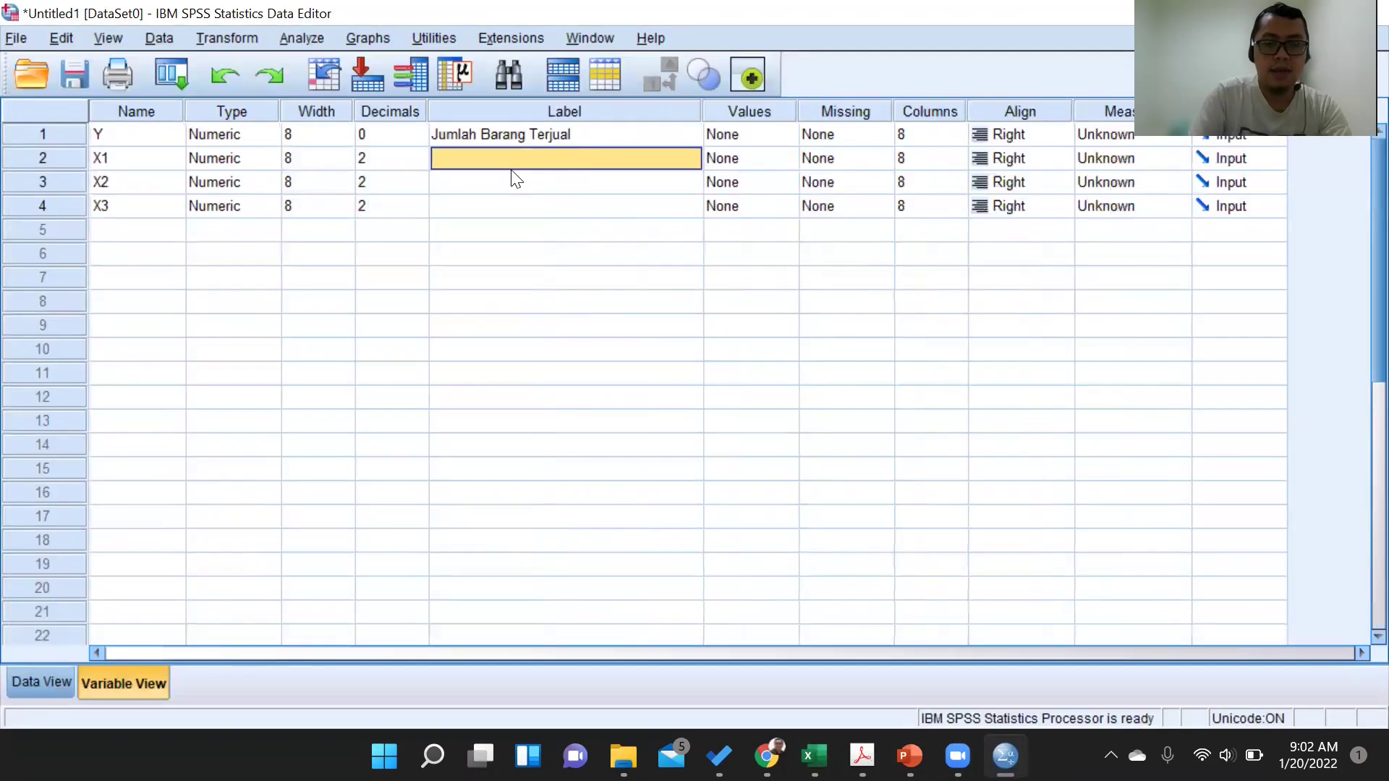
text(Biaya Iklan)
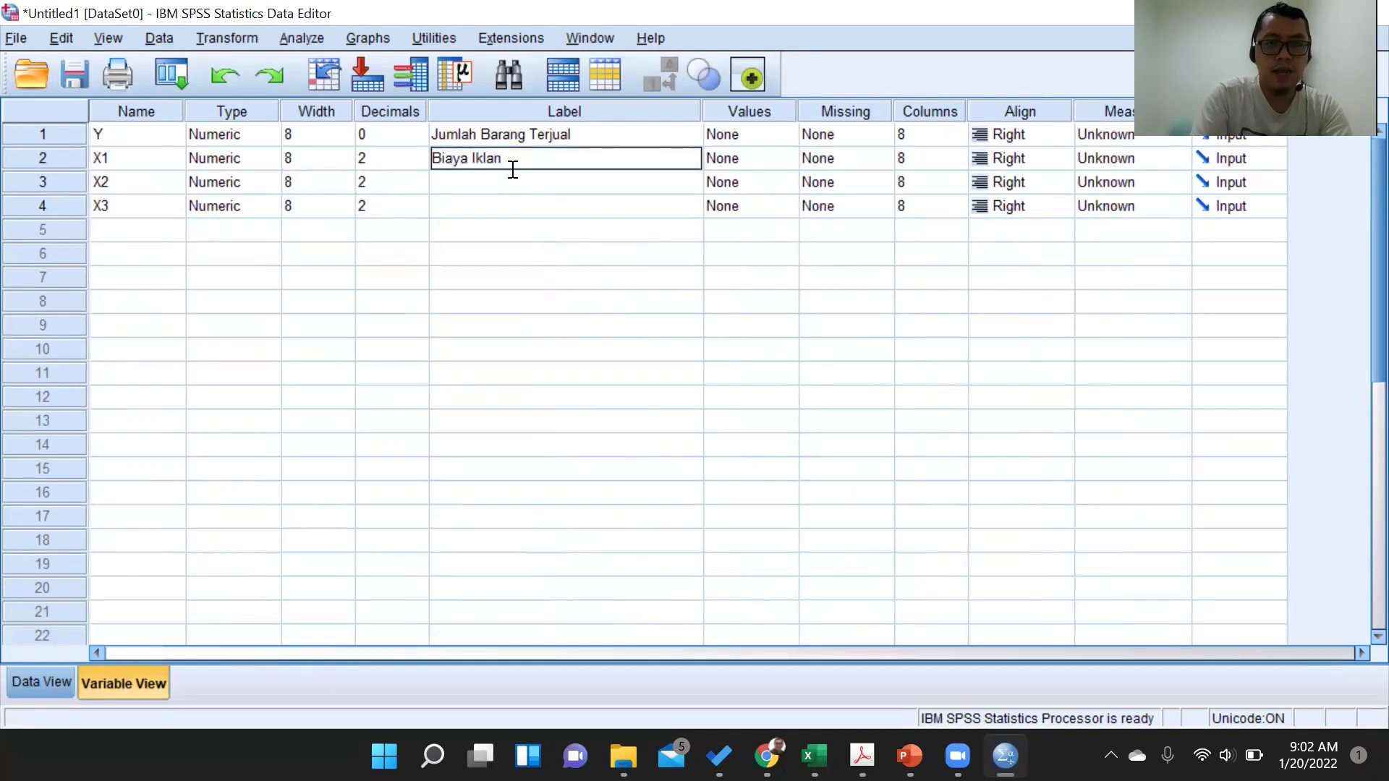
key(Return)
Label variable X2 as "Jumlah Salesman", keeping X2 as its variable name
text(mlah)
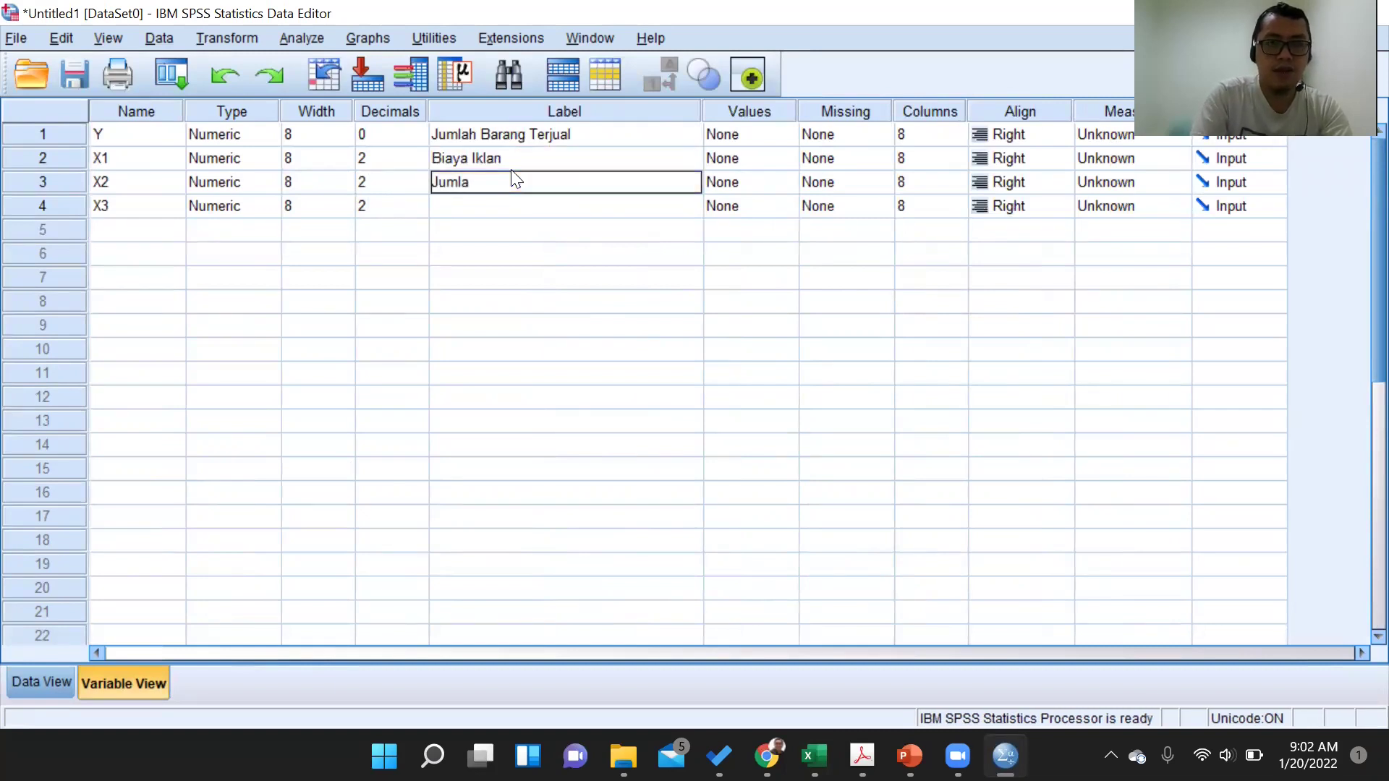
key(Home)
text(Sal)
key(BackSpace)
key(BackSpace)
key(BackSpace)
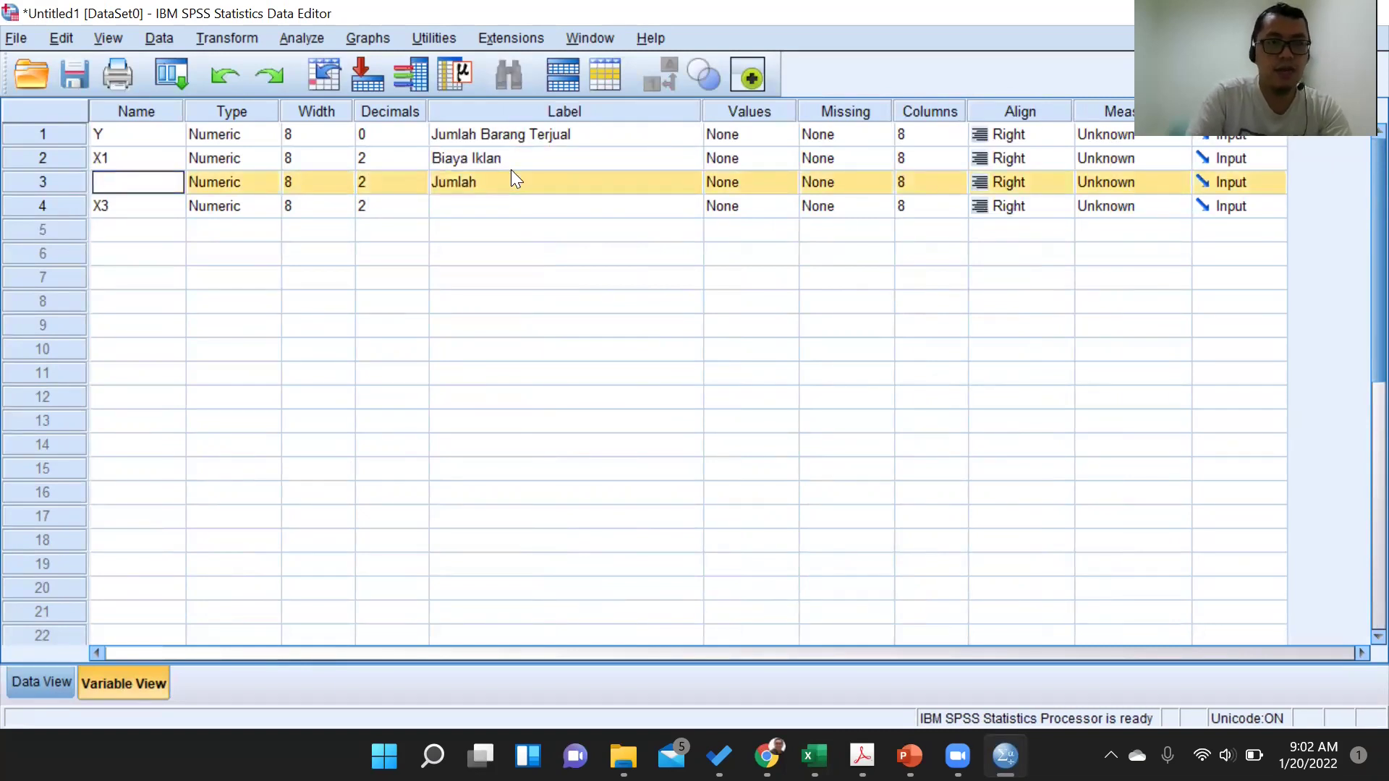
text(X2)
click(527, 185)
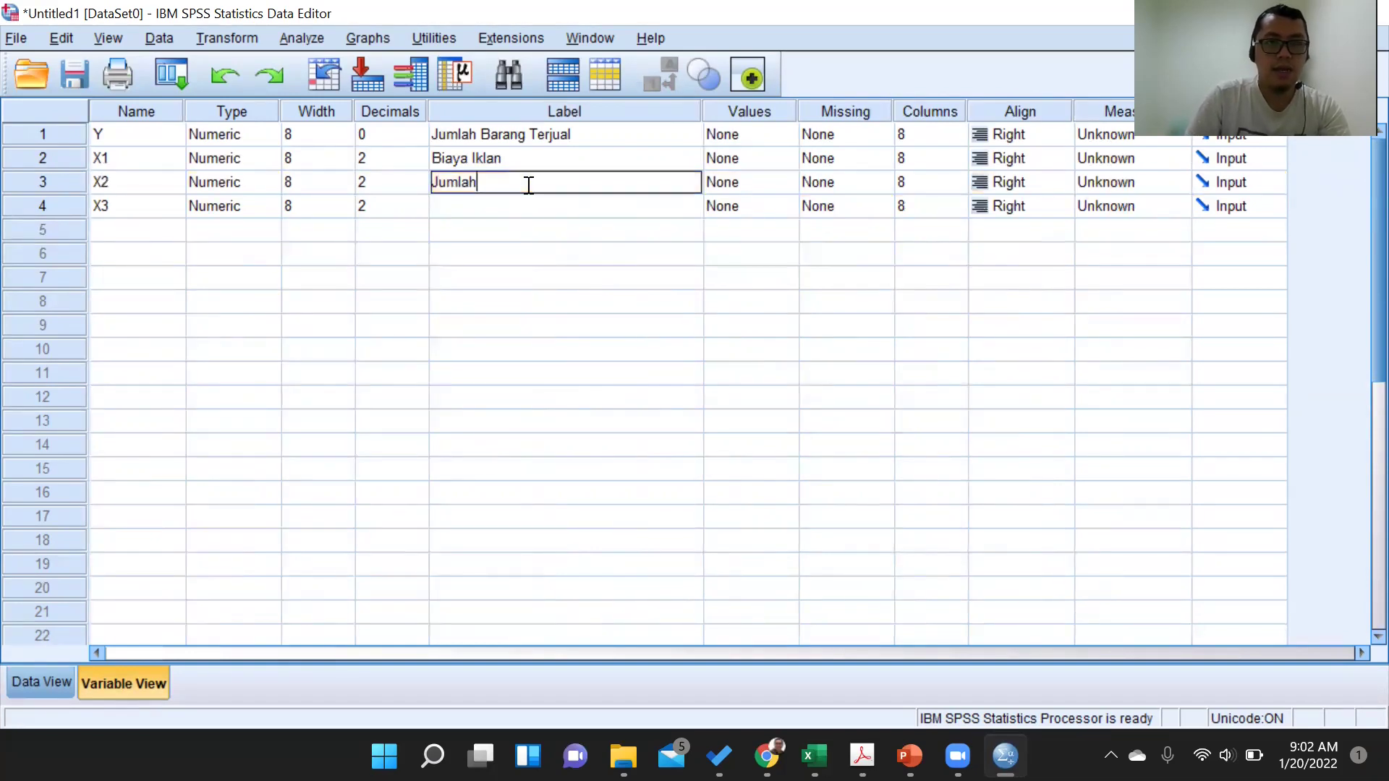
text(Salesman)
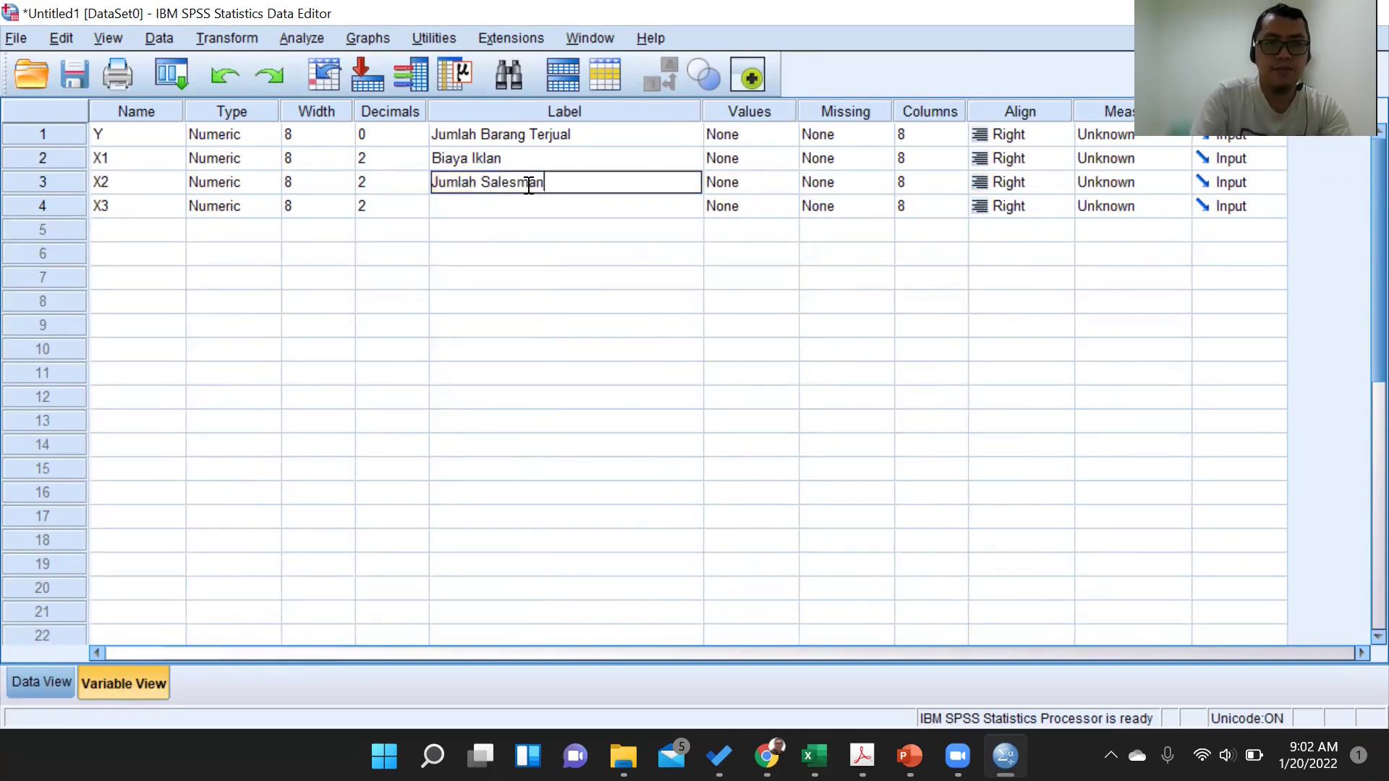
Label variable X3 as "Bonus"
click(519, 205)
text(Bonus)
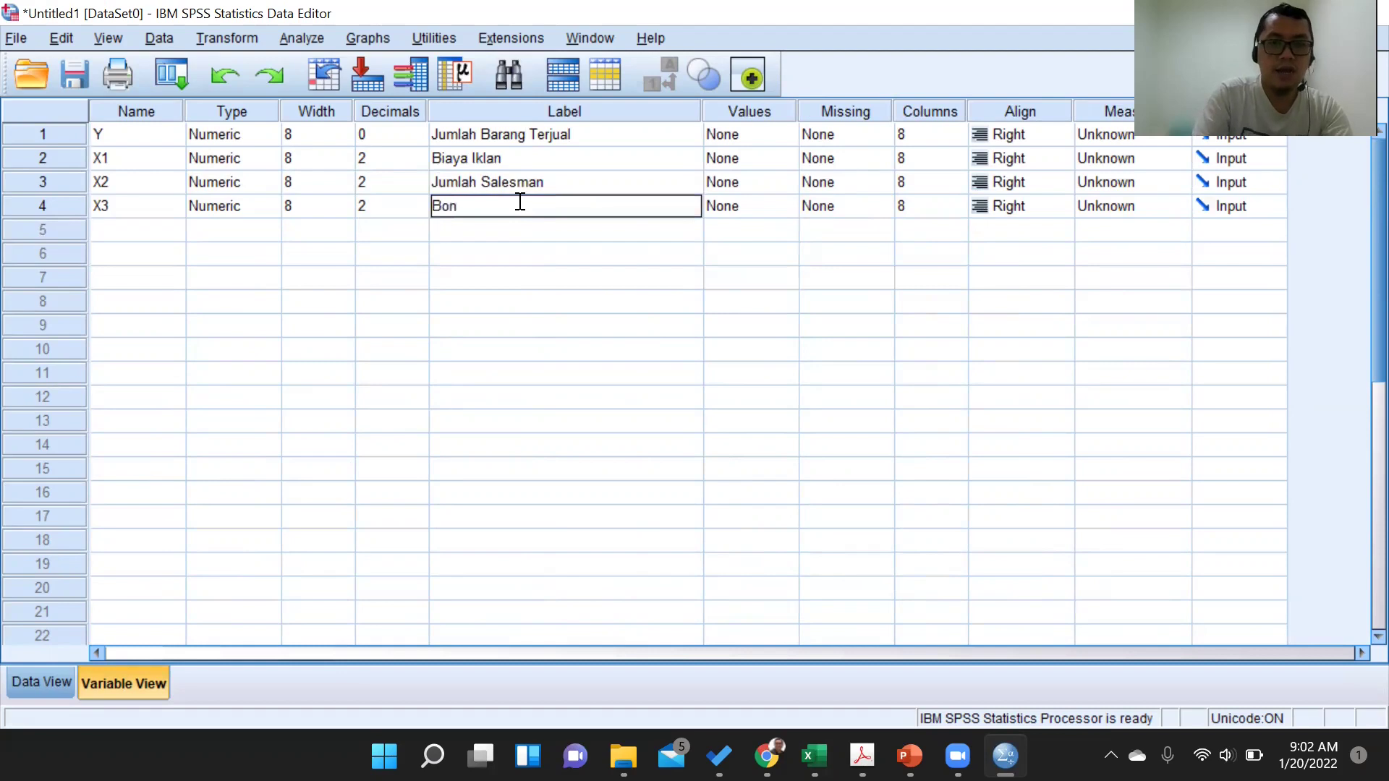
click(483, 301)
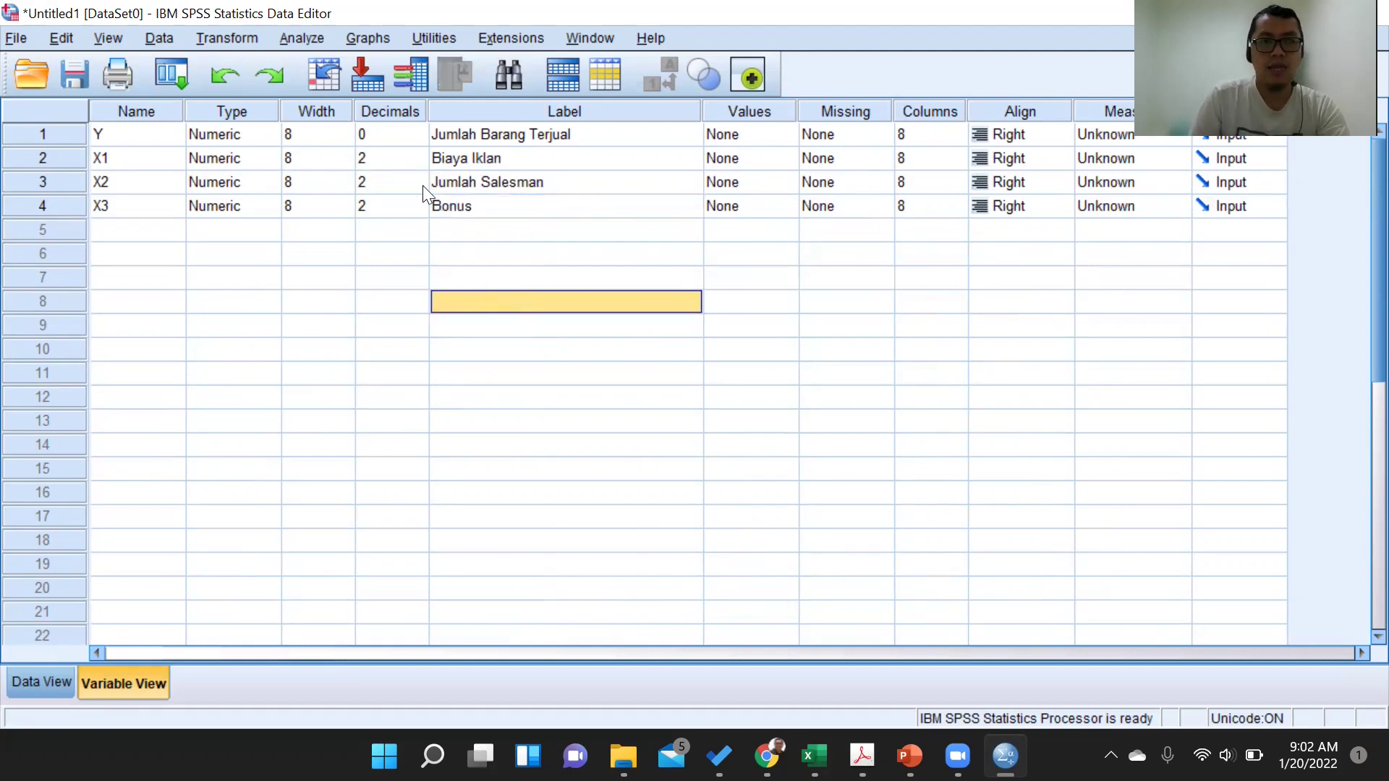
Set the decimals of variables X2 and X3 to 0
click(422, 185)
double_click(419, 186)
click(424, 210)
double_click(419, 210)
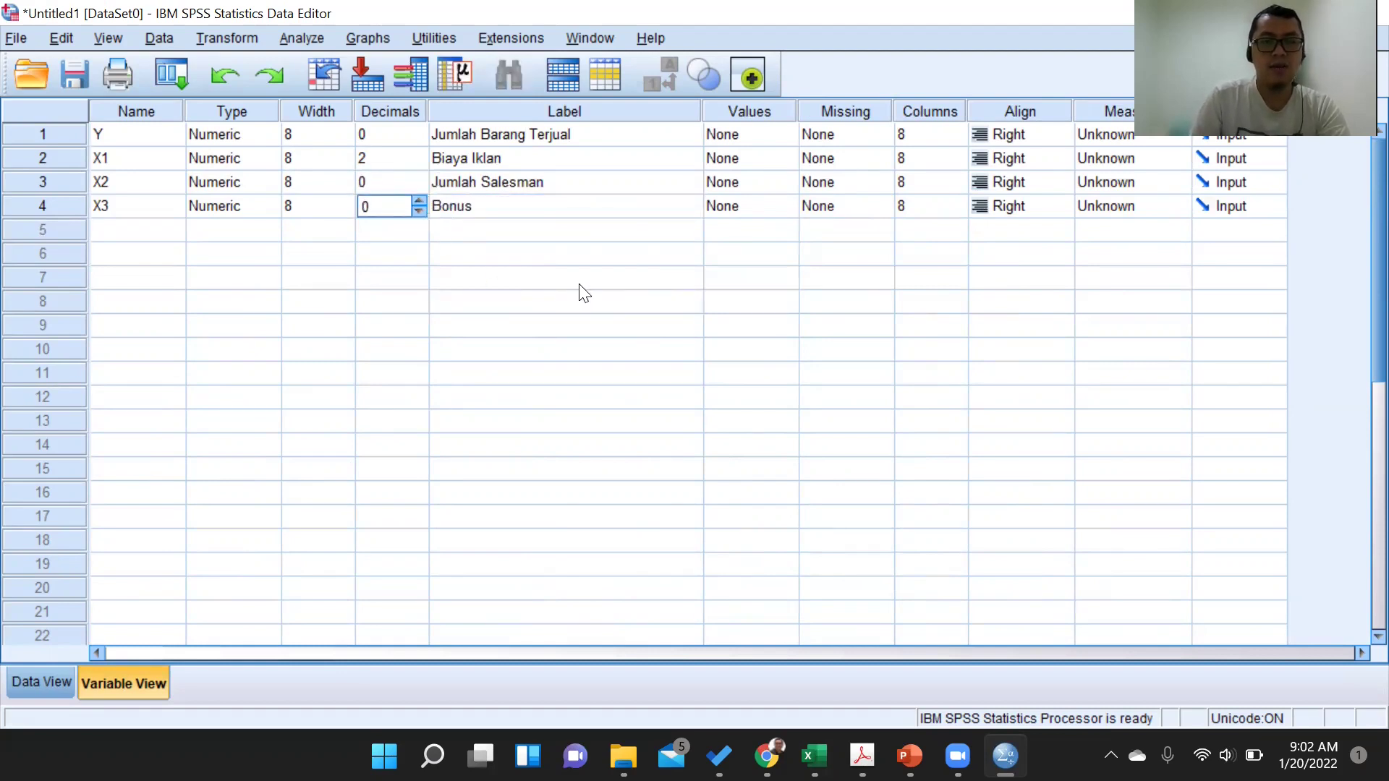
click(634, 275)
Set the measurement level of variables Y, X1, X2 and X3 to Scale
click(1126, 134)
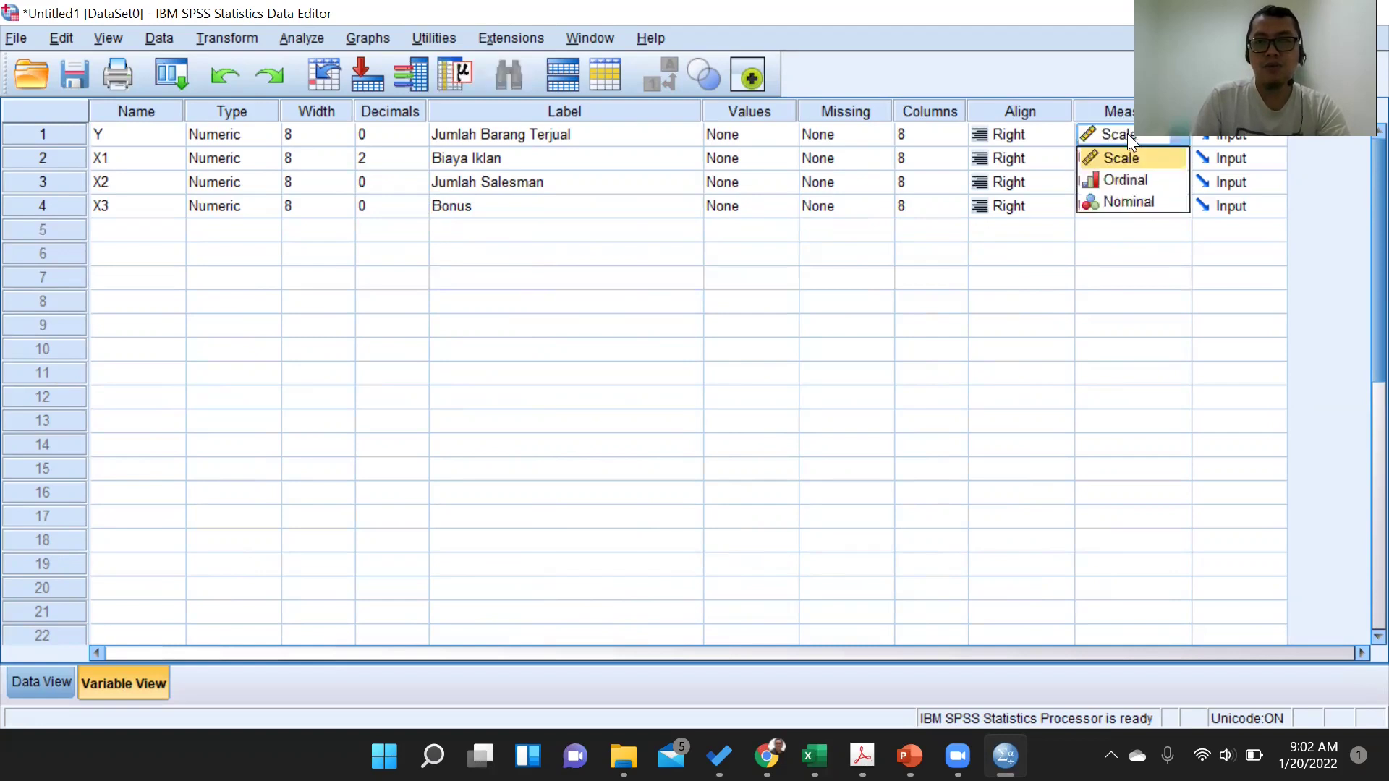
click(1126, 151)
click(1123, 157)
click(1121, 177)
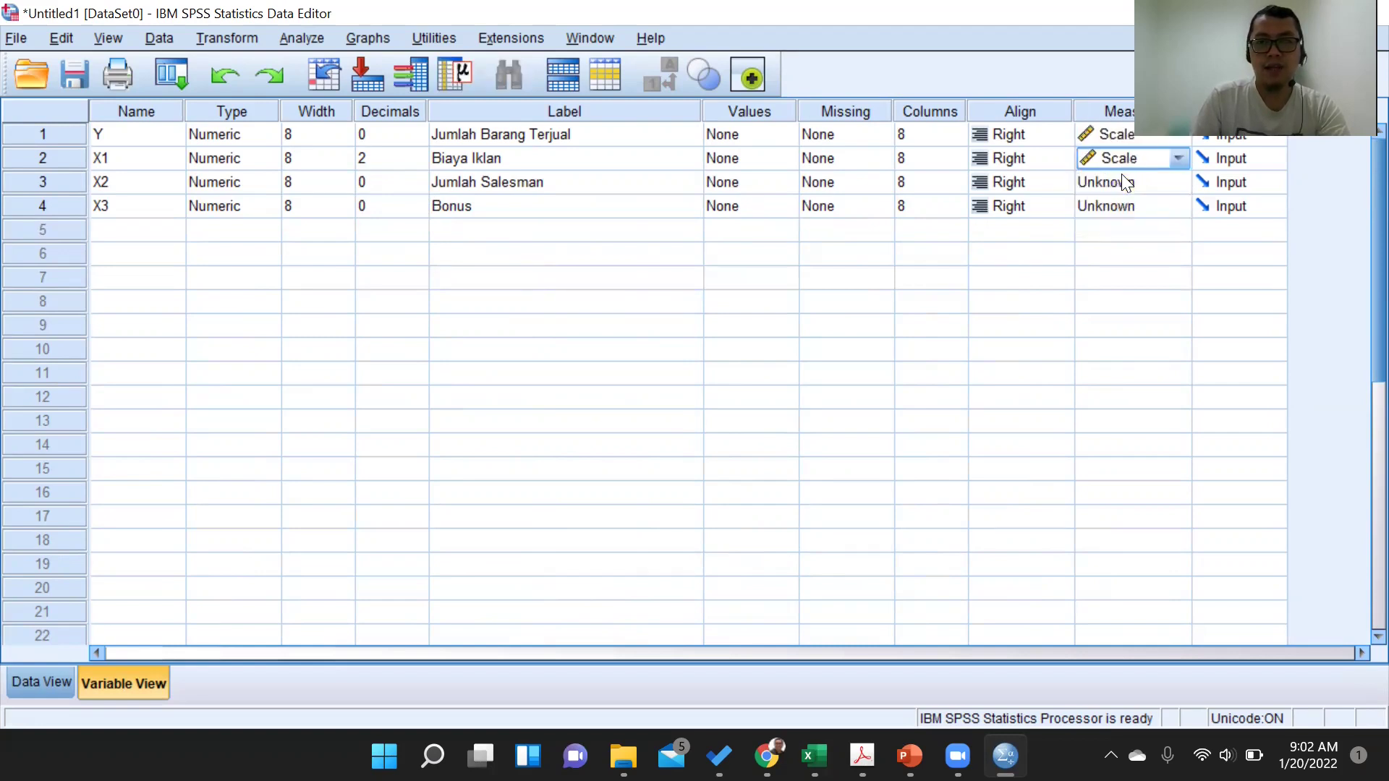
click(1118, 184)
click(1115, 207)
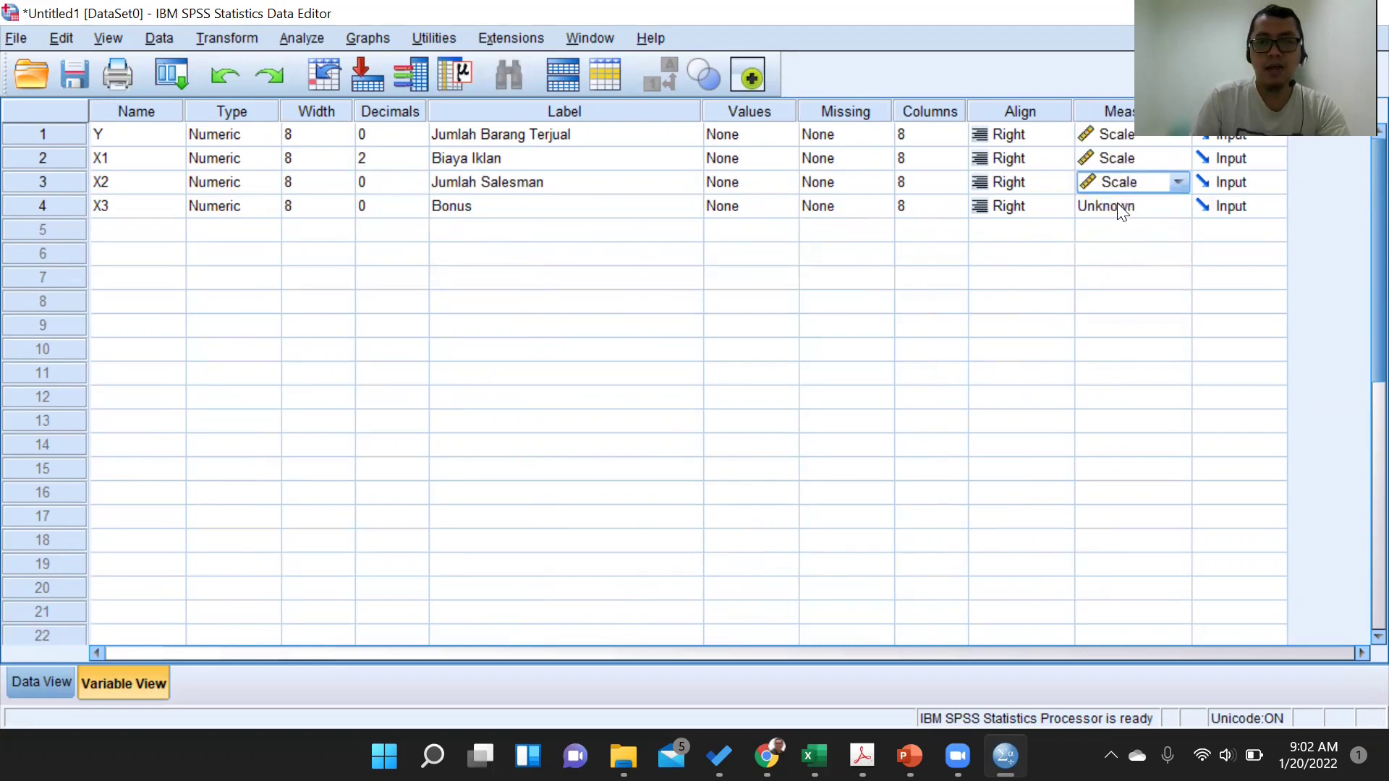
click(1117, 204)
click(1115, 229)
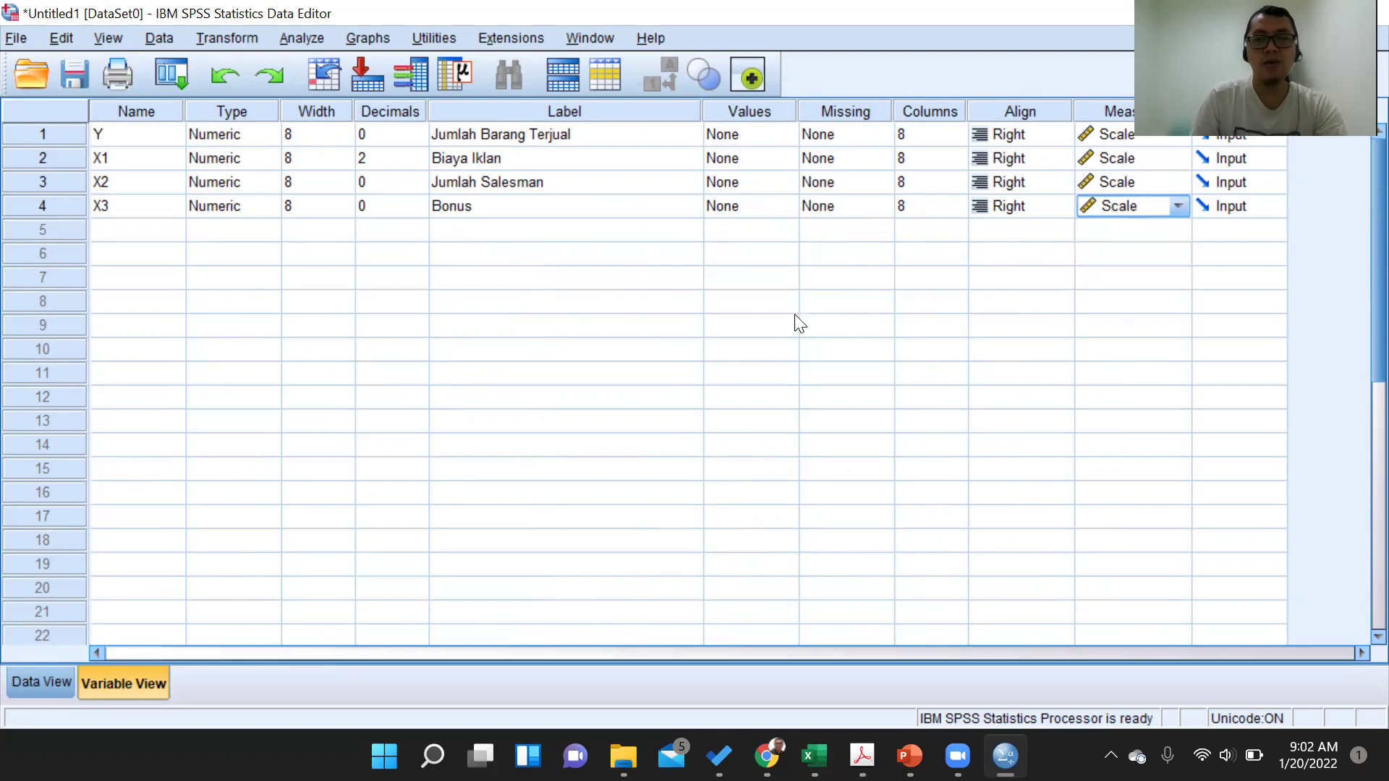
Start a Linear Regression analysis from the data view and assign Jumlah Barang Terjual [Y] as the dependent variable
click(42, 683)
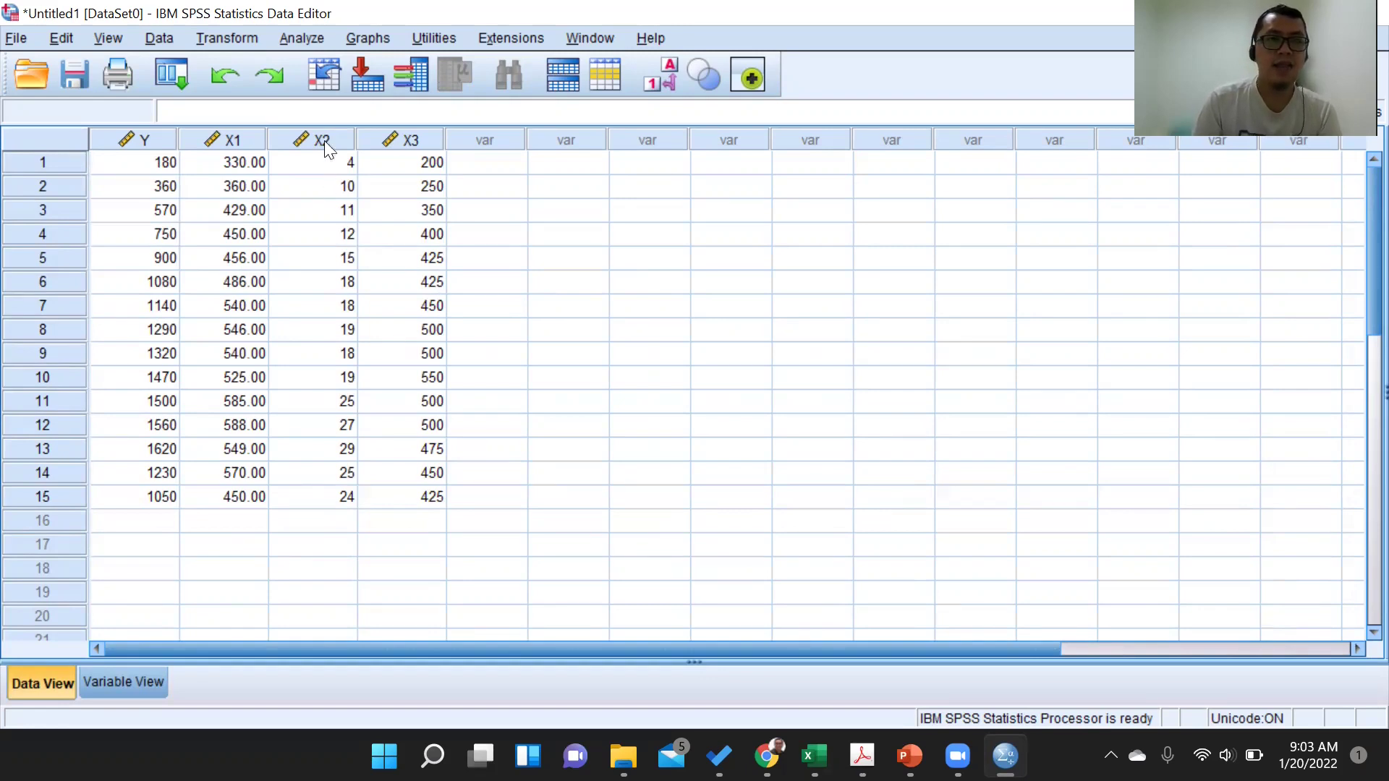
click(302, 37)
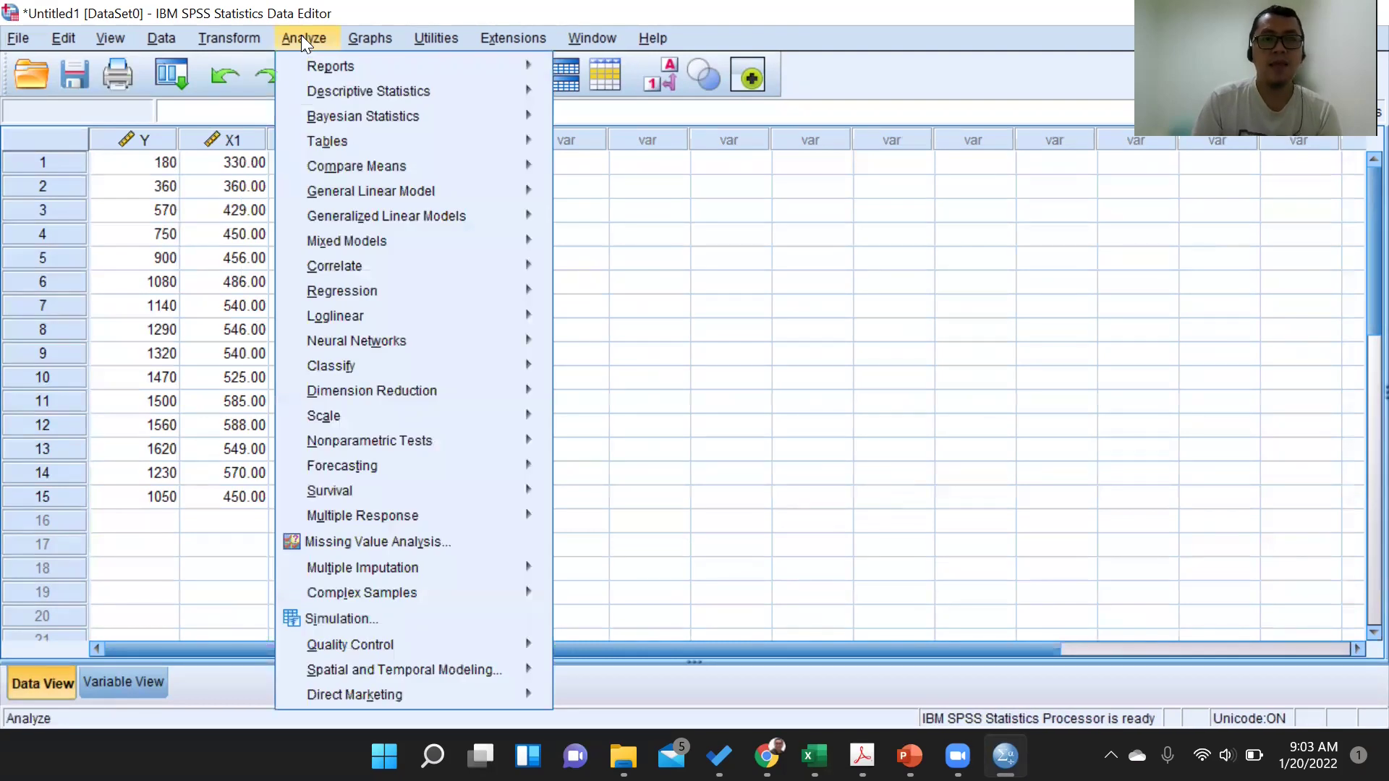
mouse_move(464, 291)
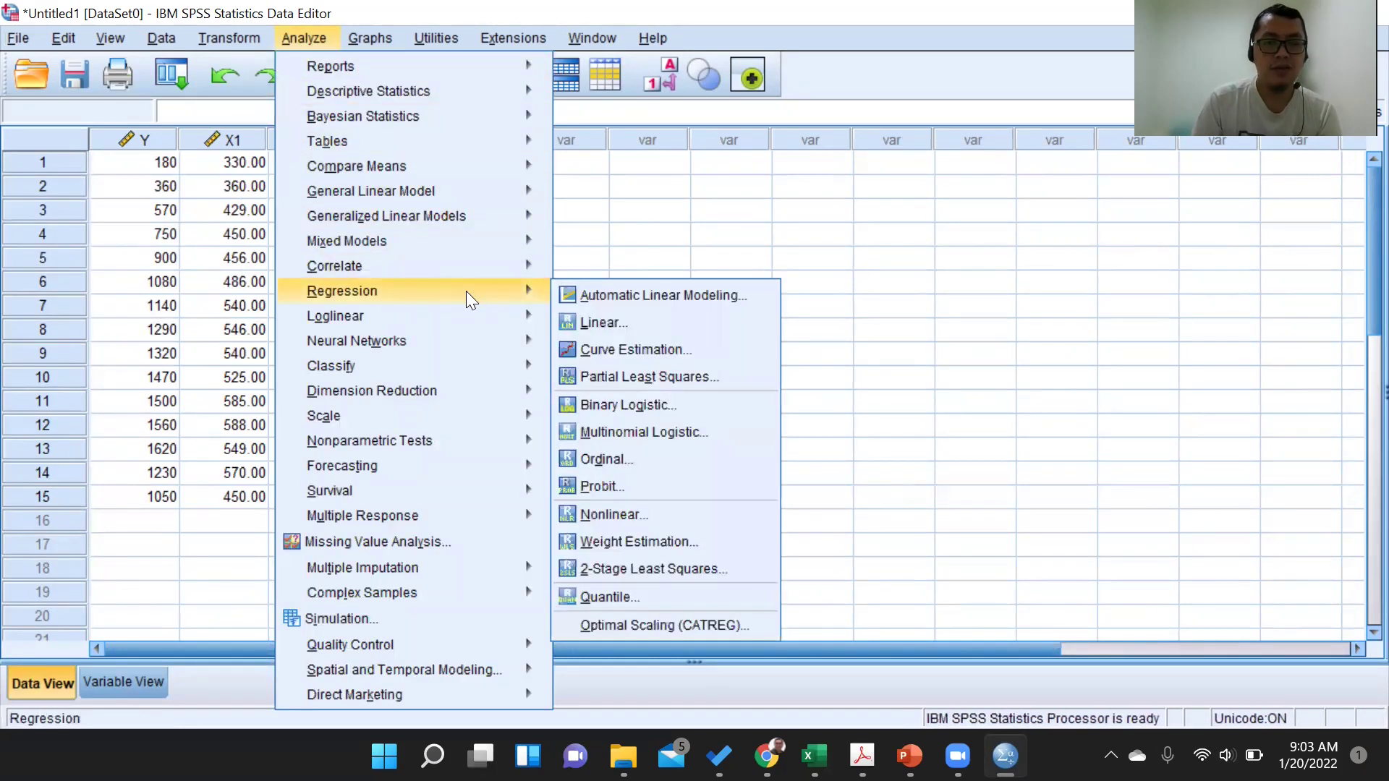
click(720, 322)
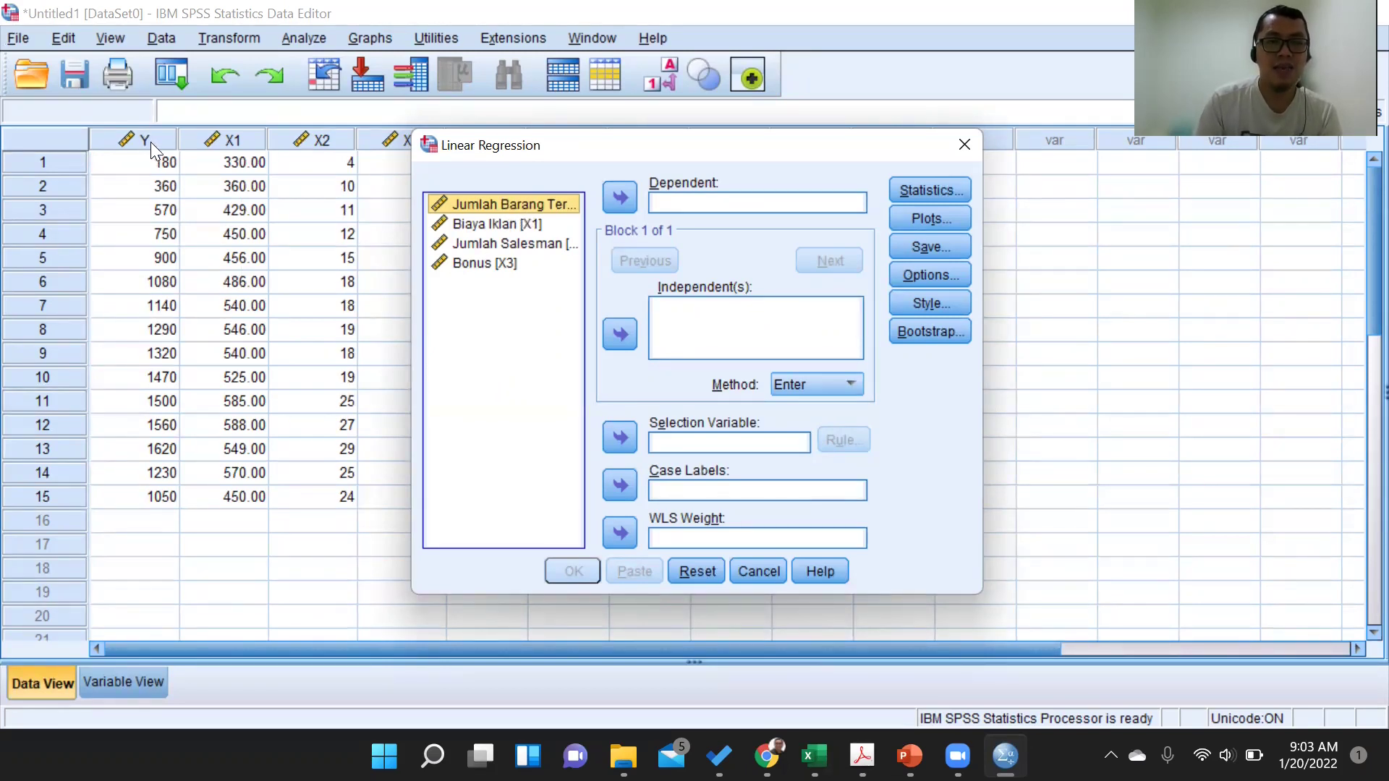
click(620, 201)
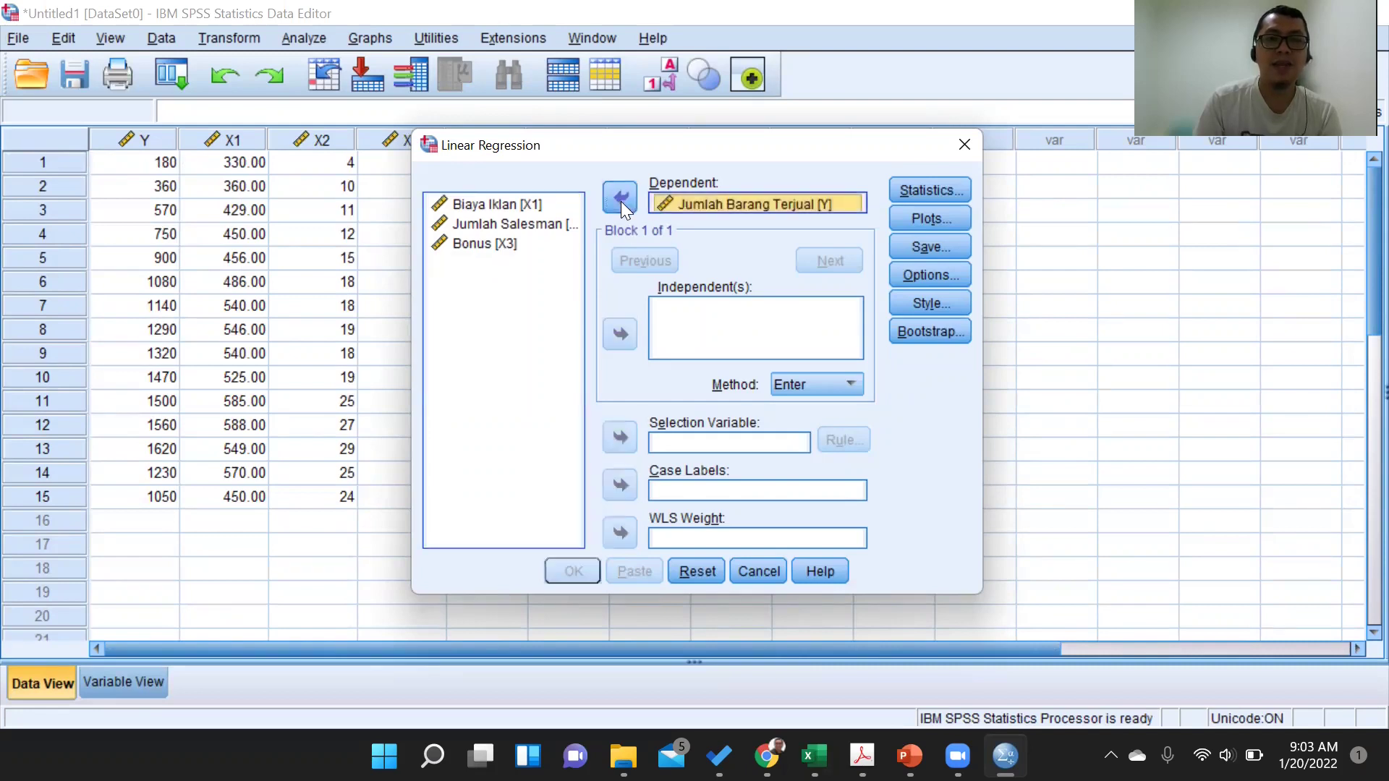
Add Biaya Iklan [X1], Jumlah Salesman [X2] and Bonus [X3] as the independent variables of the regression
click(510, 209)
click(508, 206)
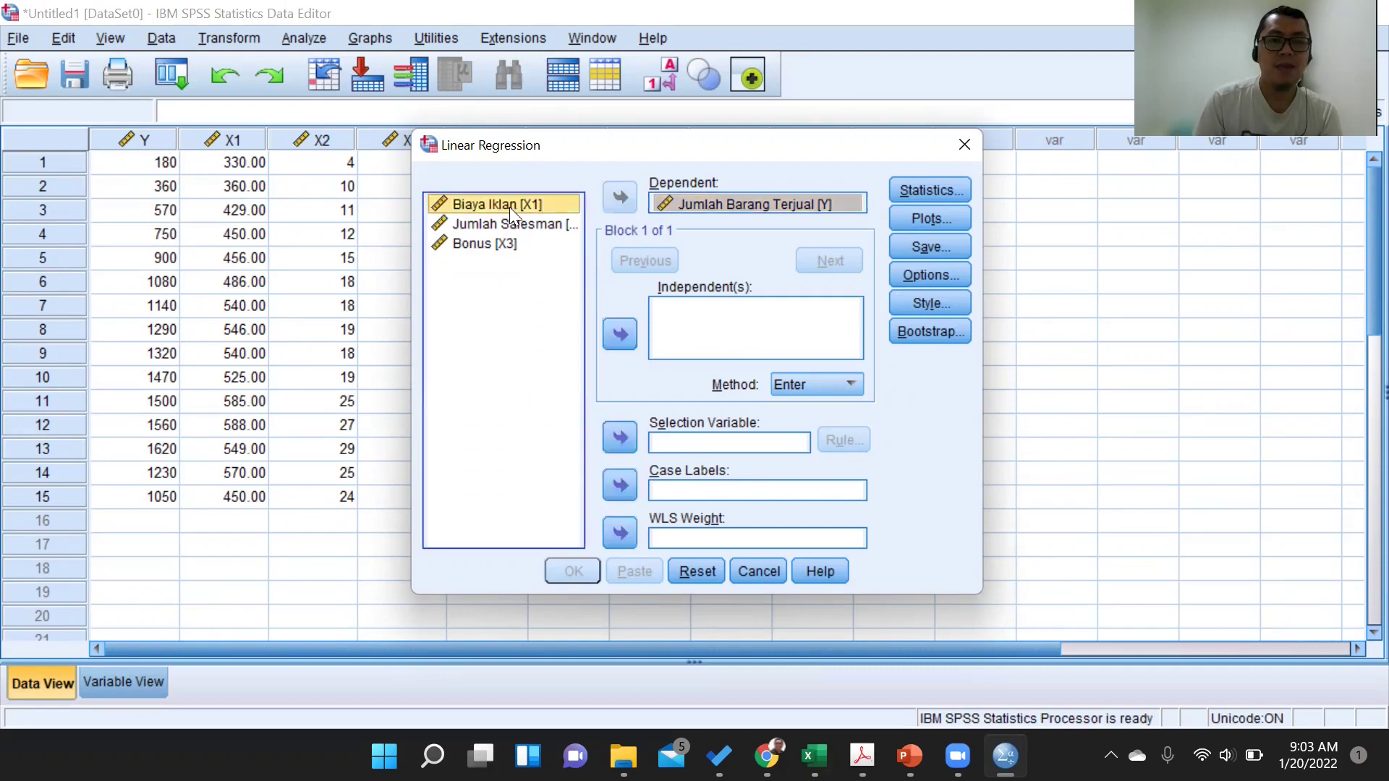
click(612, 327)
click(509, 225)
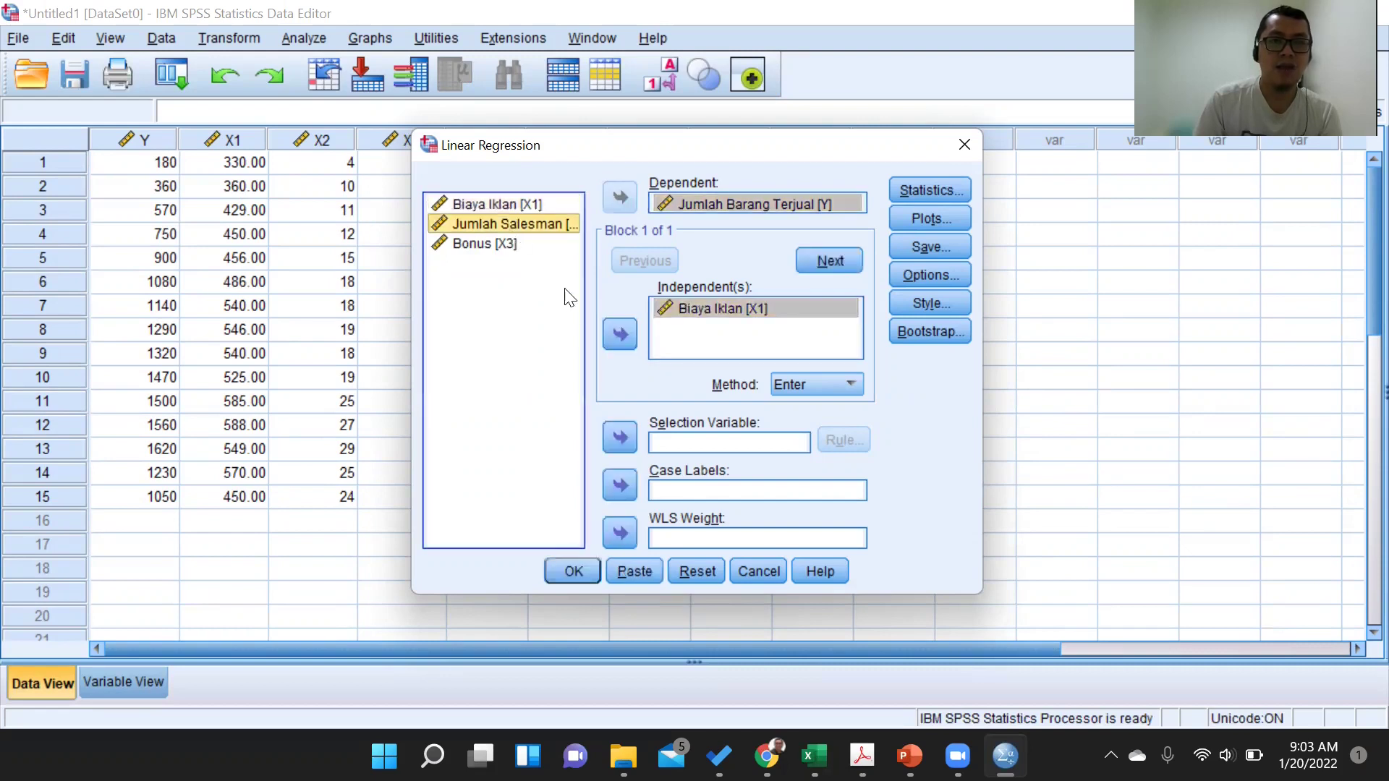
click(613, 334)
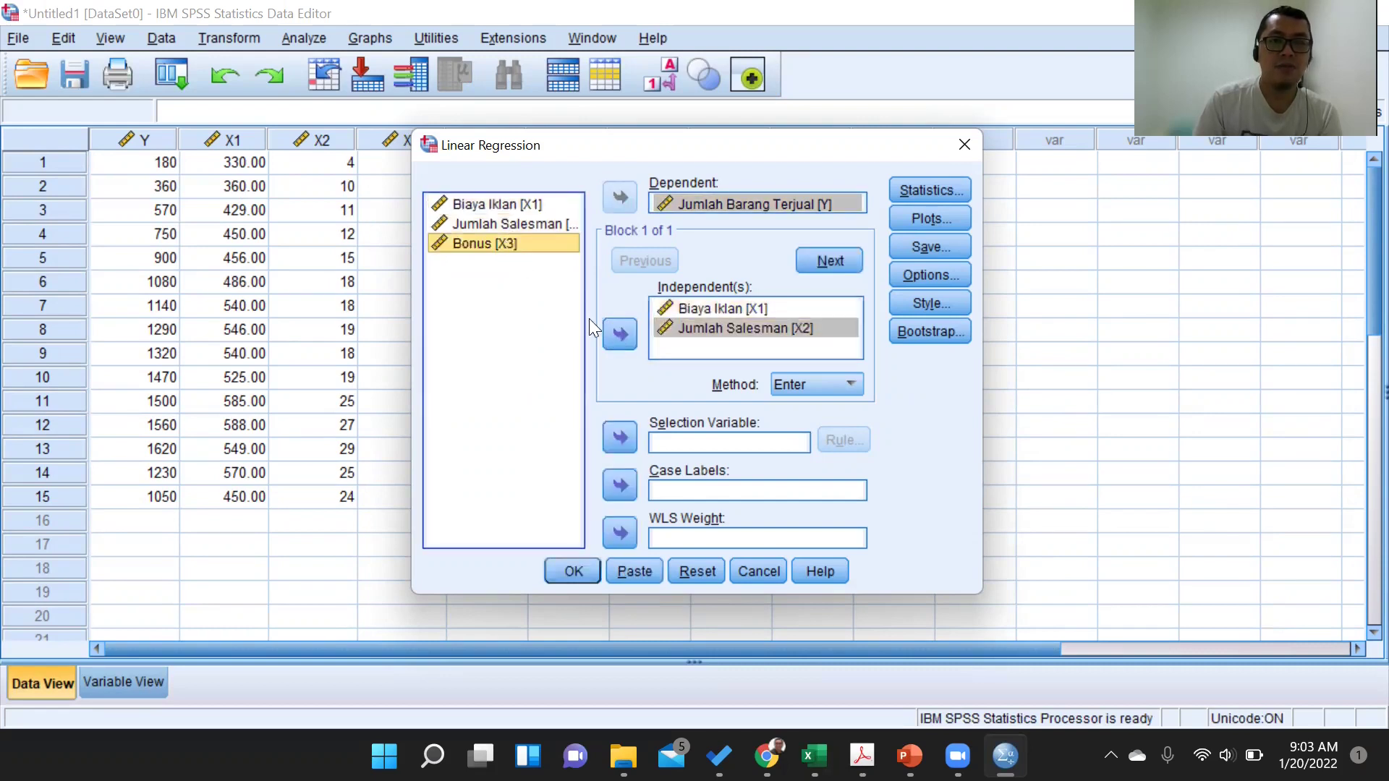
click(612, 331)
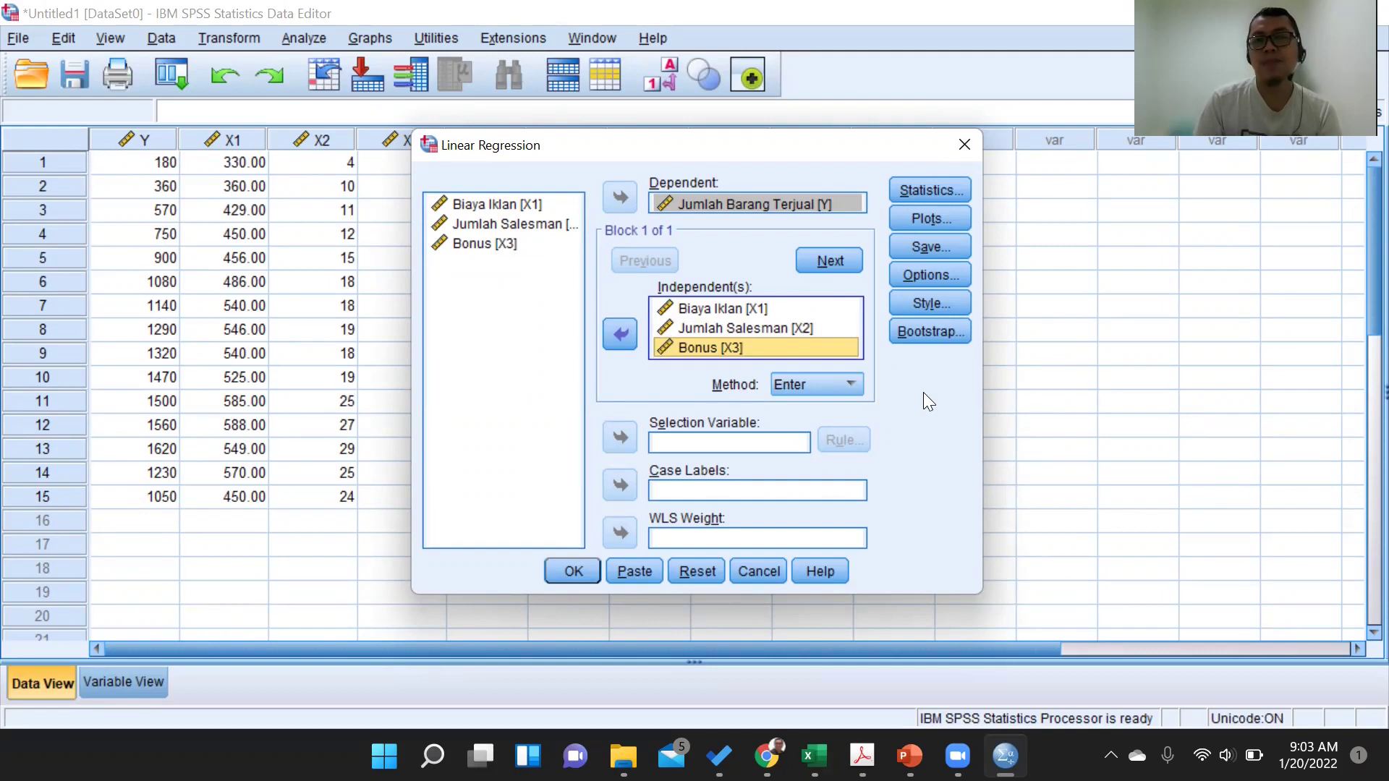
Run the regression with Collinearity diagnostics enabled and review the Tolerance and VIF columns of the Coefficients table
click(937, 194)
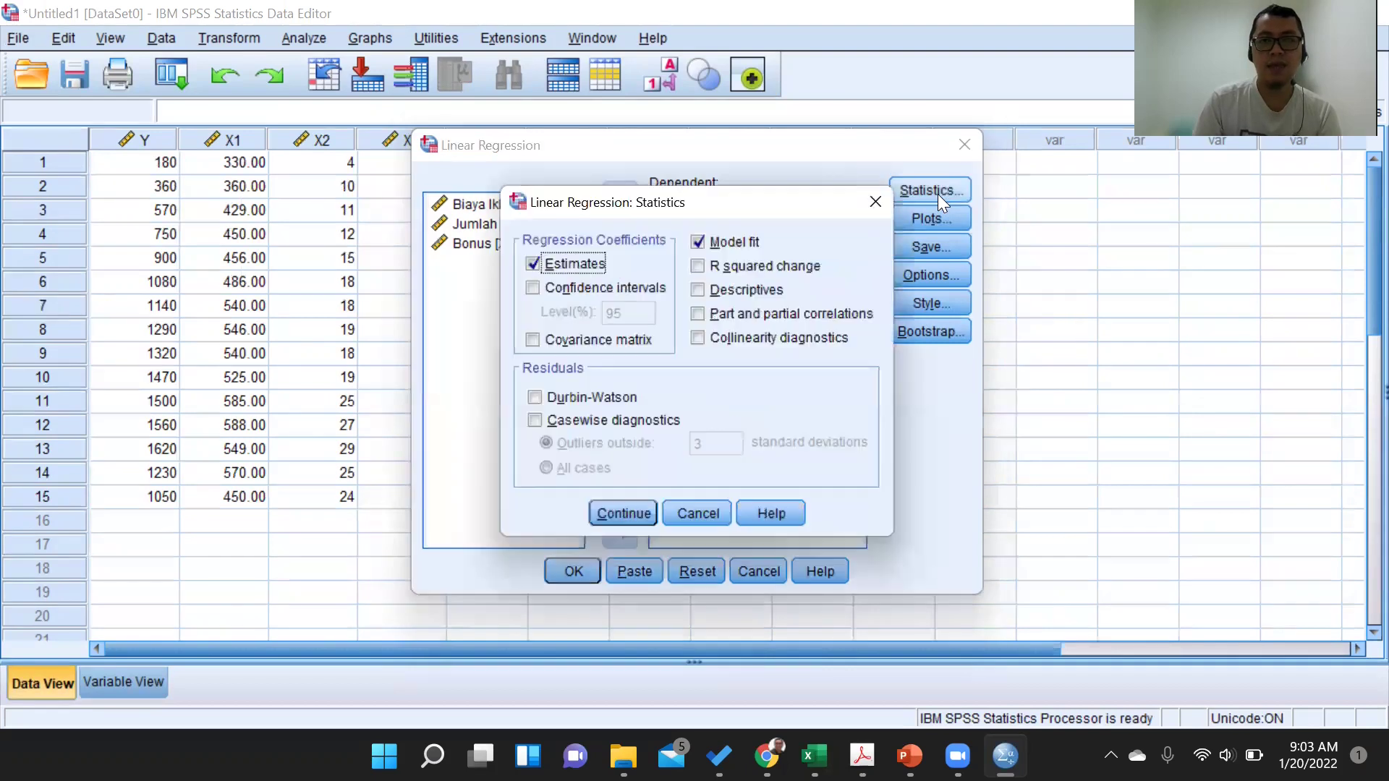
click(697, 338)
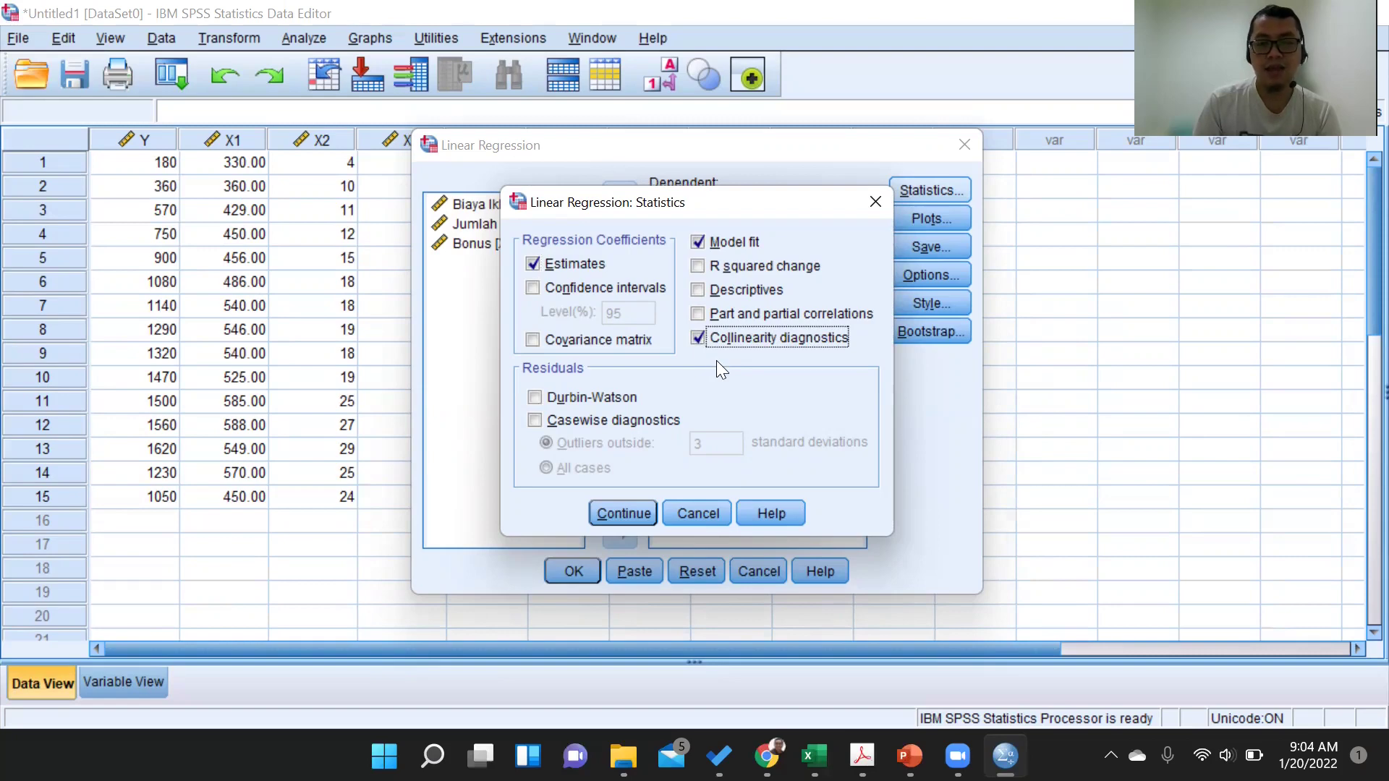
click(631, 512)
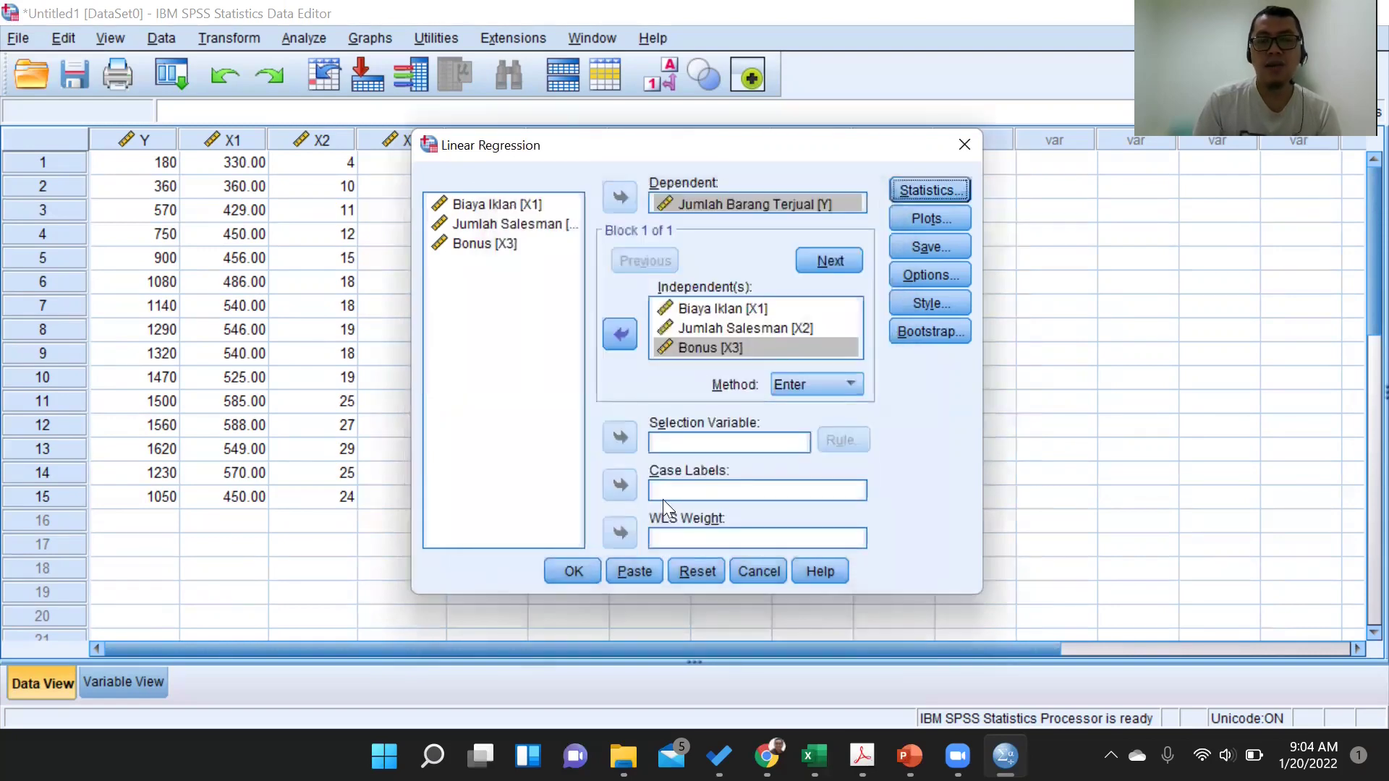
click(573, 571)
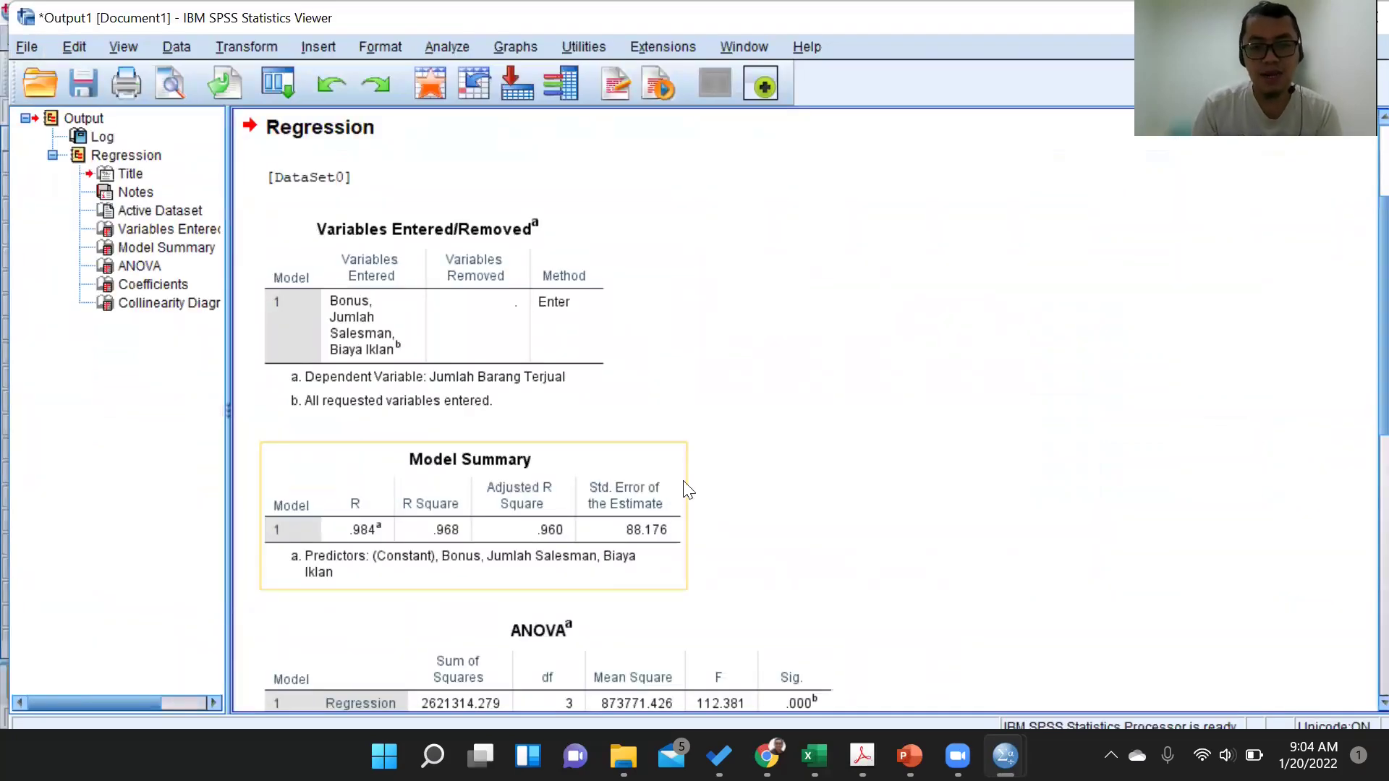
scroll(753, 465, down, 4)
scroll(753, 467, down, 1)
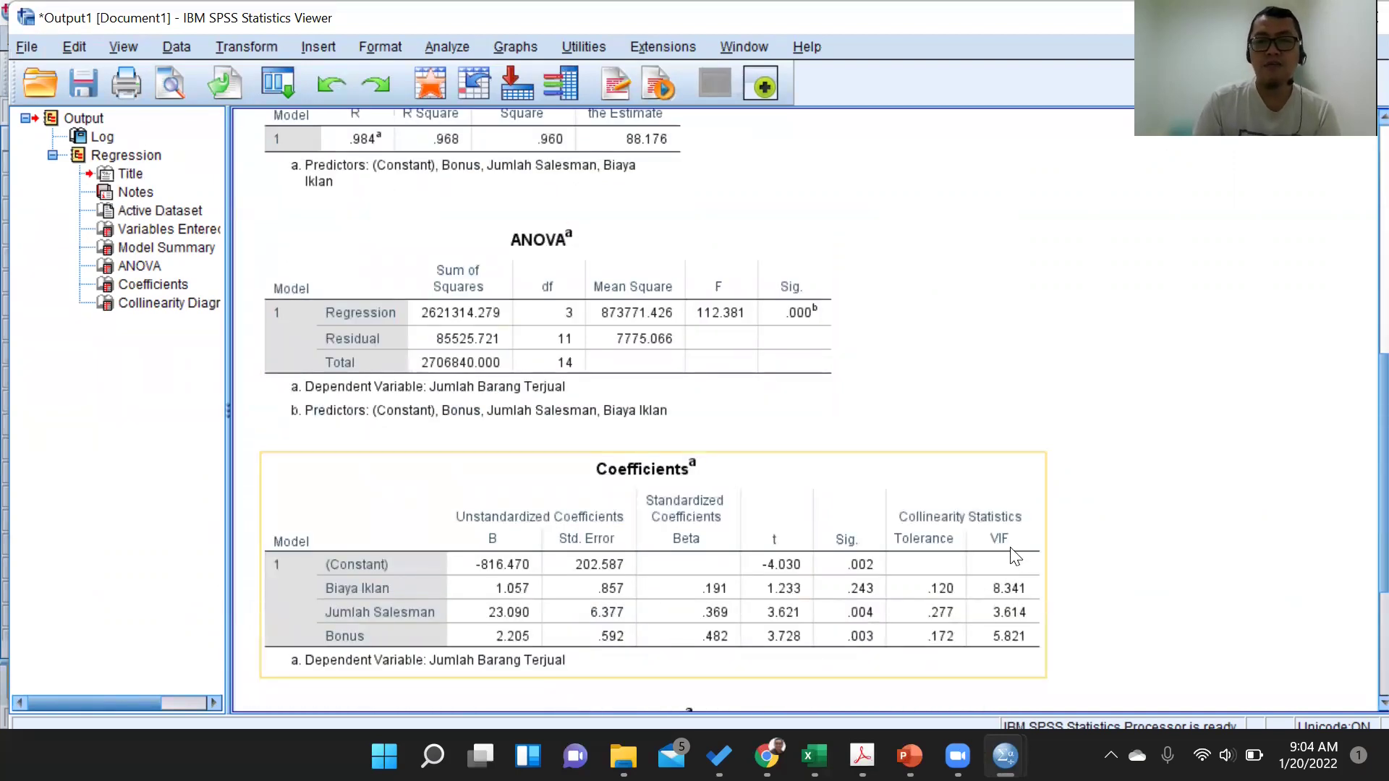
scroll(1014, 558, down, 1)
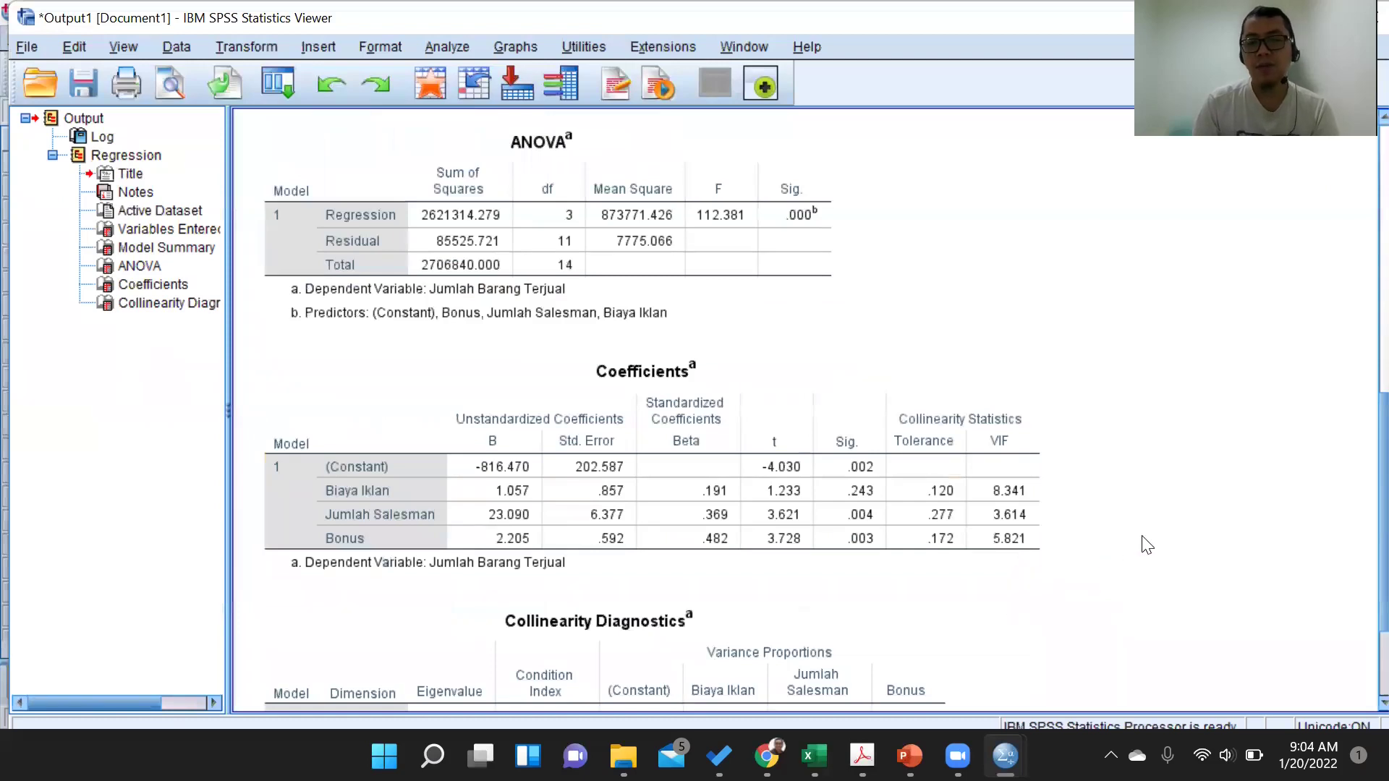